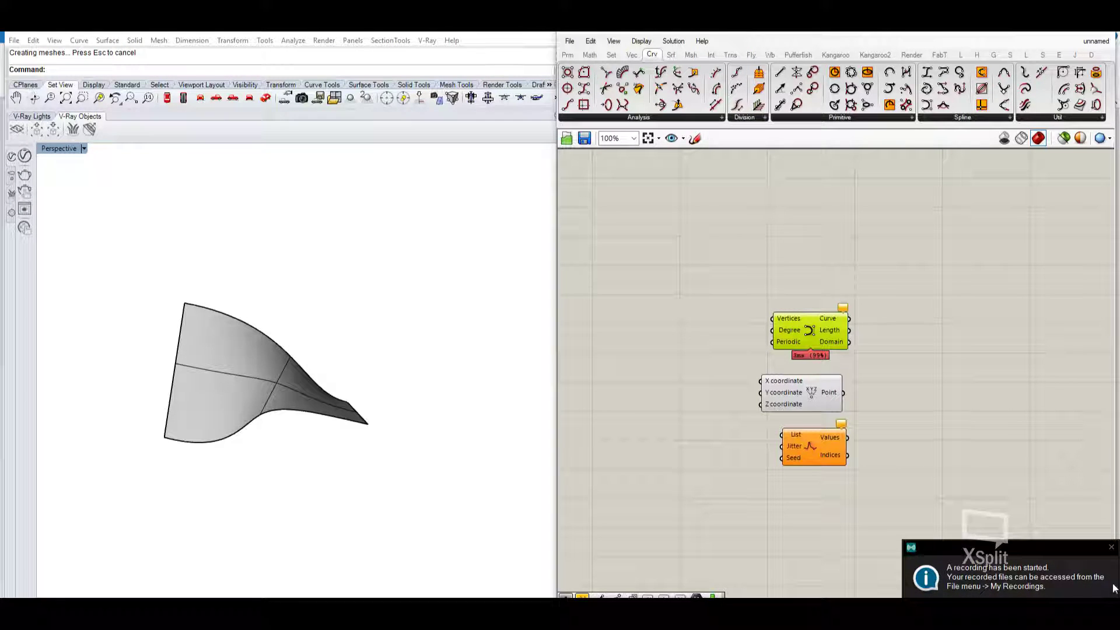
Examine the example surface from several viewing angles in the perspective viewport
{"action": "left_click", "coordinate": [1113, 547]}
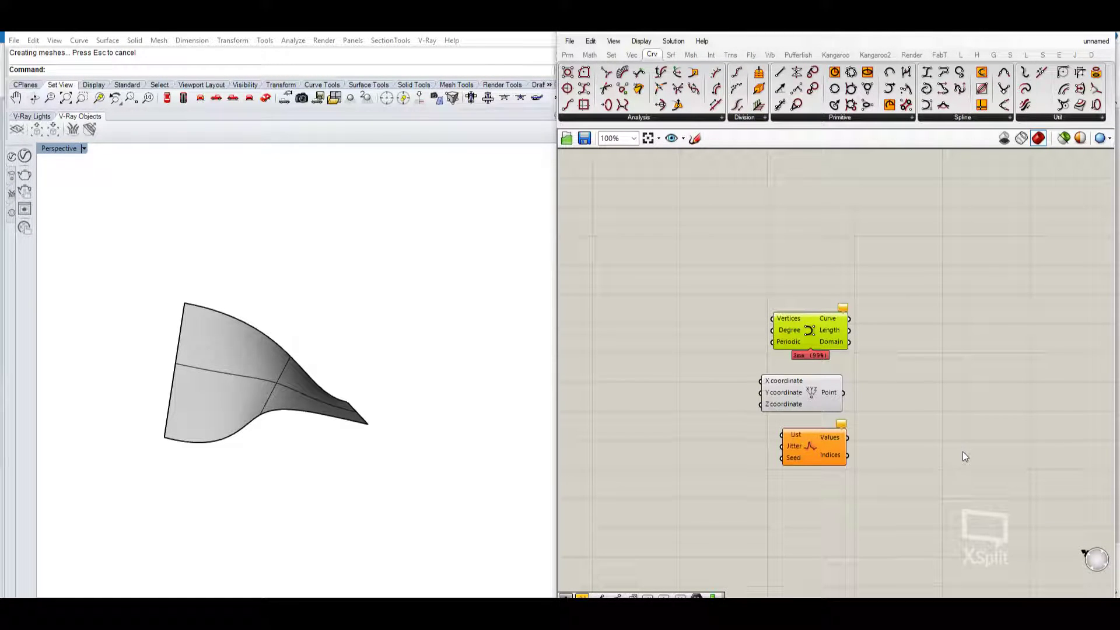
{"action": "right_click_drag", "start_coordinate": [220, 417], "coordinate": [466, 400]}
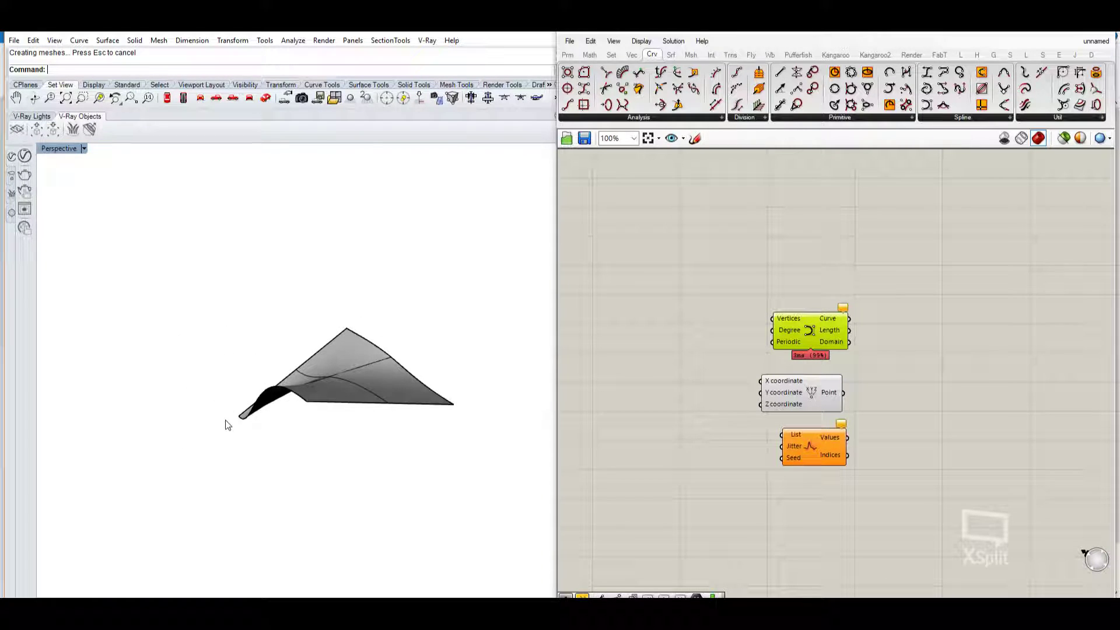
{"action": "left_click", "coordinate": [406, 375]}
{"action": "right_click_drag", "start_coordinate": [367, 380], "coordinate": [209, 302]}
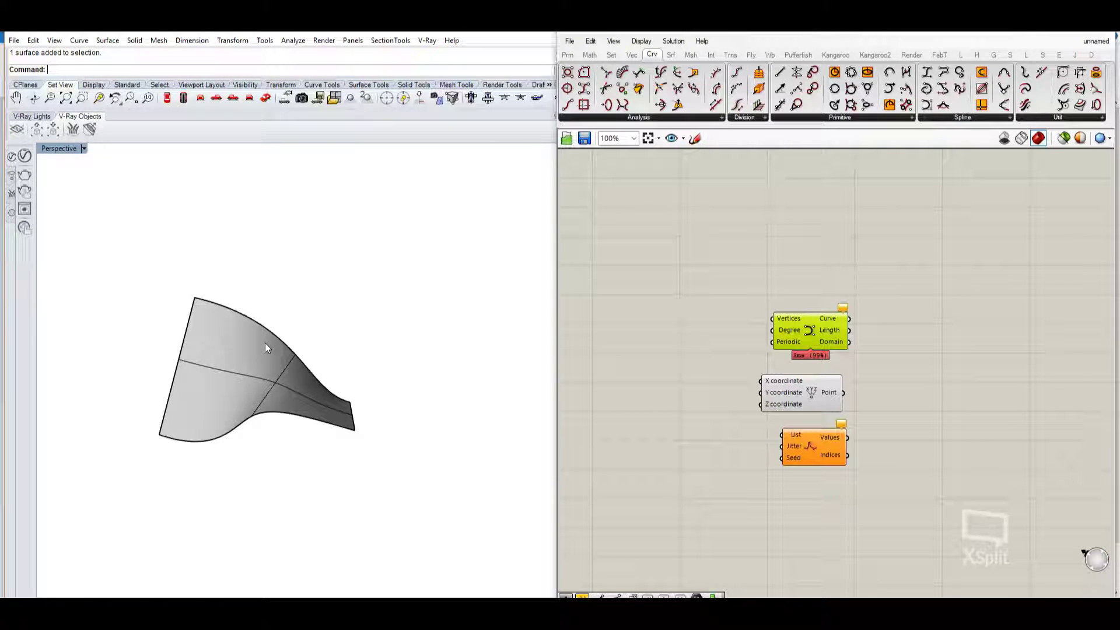
{"action": "right_click_drag", "start_coordinate": [265, 345], "coordinate": [301, 357]}
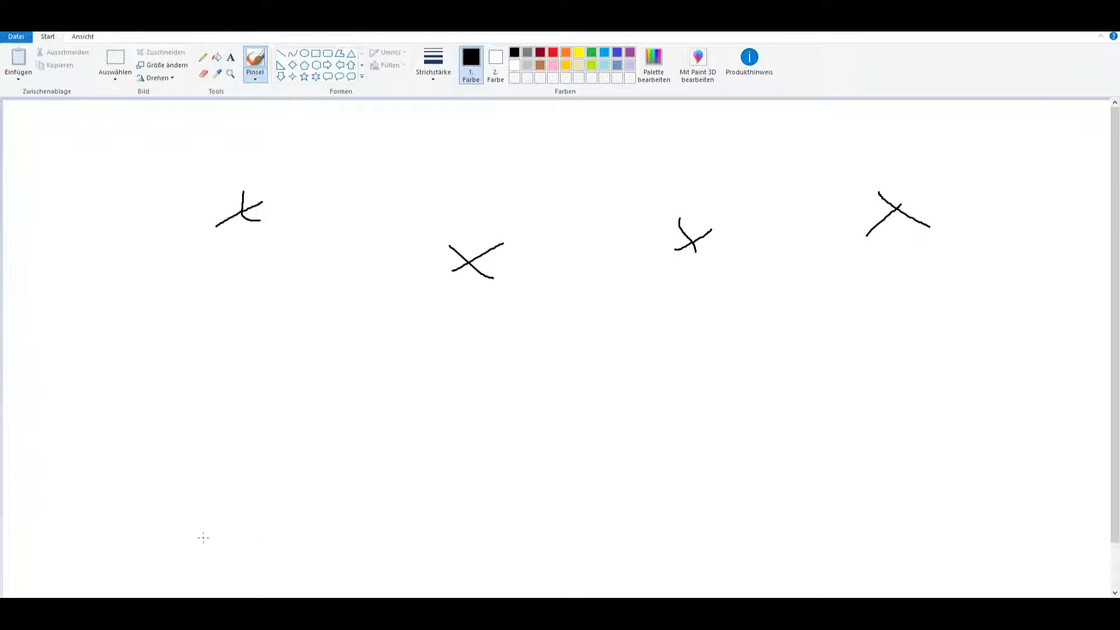
Switch to Paint and mark a second row of four black crosses along the lower part of the canvas
{"action": "left_click_drag", "start_coordinate": [237, 495], "coordinate": [234, 500]}
{"action": "left_click_drag", "start_coordinate": [199, 493], "coordinate": [268, 532]}
{"action": "left_click", "coordinate": [431, 556]}
{"action": "left_click_drag", "start_coordinate": [363, 523], "coordinate": [370, 519]}
{"action": "left_click_drag", "start_coordinate": [335, 517], "coordinate": [369, 553]}
{"action": "left_click_drag", "start_coordinate": [705, 497], "coordinate": [752, 443]}
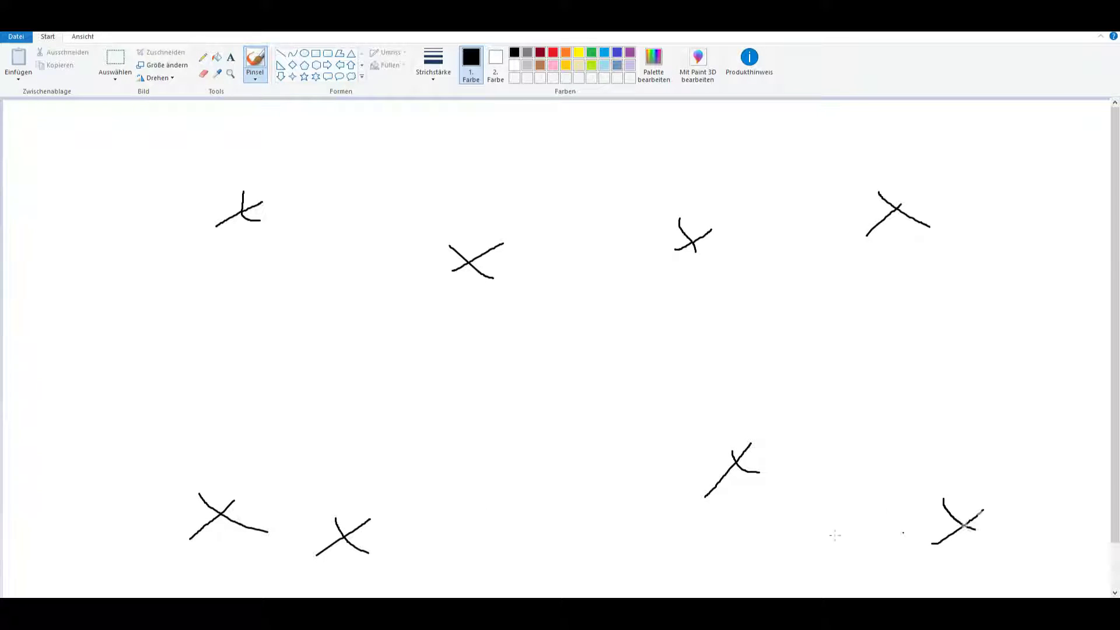
Draw a freehand black curve through the upper row of crosses and another through the lower row
{"action": "mouse_move", "coordinate": [242, 213]}
{"action": "left_mouse_down"}
{"action": "mouse_move", "coordinate": [656, 237]}
{"action": "mouse_move", "coordinate": [926, 204]}
{"action": "left_mouse_up"}
{"action": "left_click", "coordinate": [745, 302]}
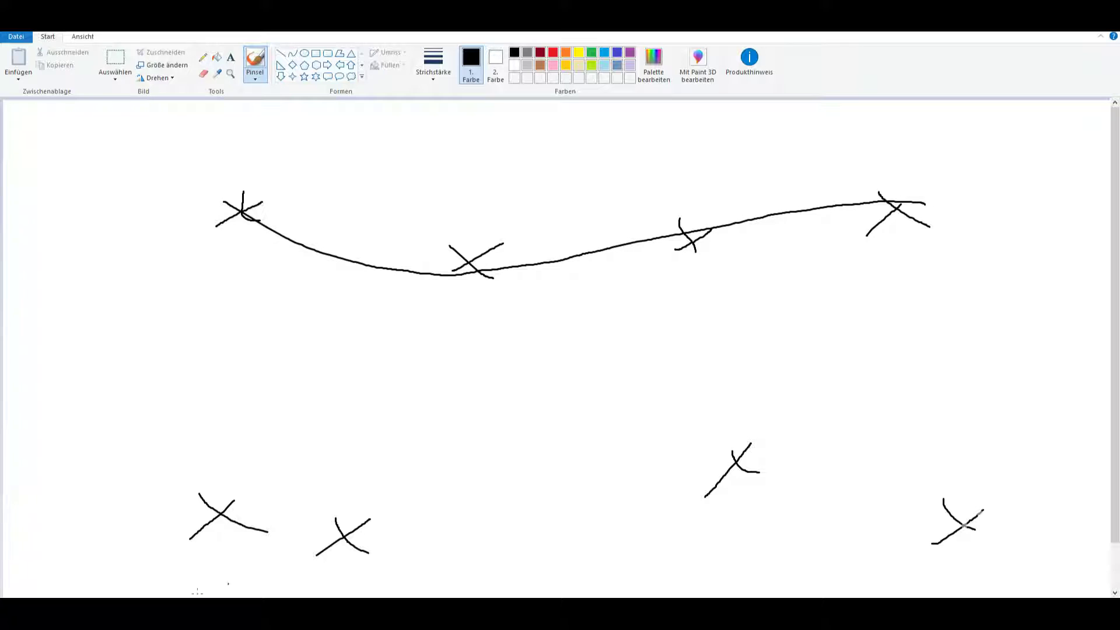
{"action": "mouse_move", "coordinate": [208, 497]}
{"action": "left_mouse_down"}
{"action": "mouse_move", "coordinate": [455, 532]}
{"action": "mouse_move", "coordinate": [896, 462]}
{"action": "mouse_move", "coordinate": [1044, 540]}
{"action": "left_mouse_up"}
{"action": "left_click", "coordinate": [698, 323]}
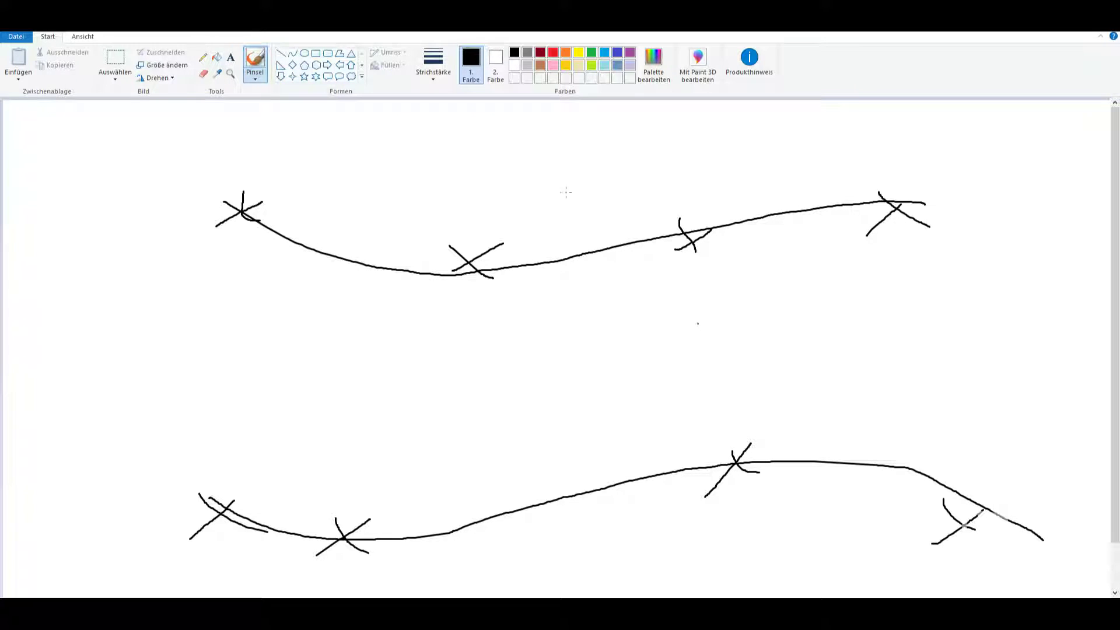
Draw two red edge lines joining the start points and the end points of the two black curves
{"action": "left_click", "coordinate": [555, 53]}
{"action": "left_click_drag", "start_coordinate": [248, 212], "coordinate": [192, 439]}
{"action": "left_click_drag", "start_coordinate": [937, 206], "coordinate": [1044, 542]}
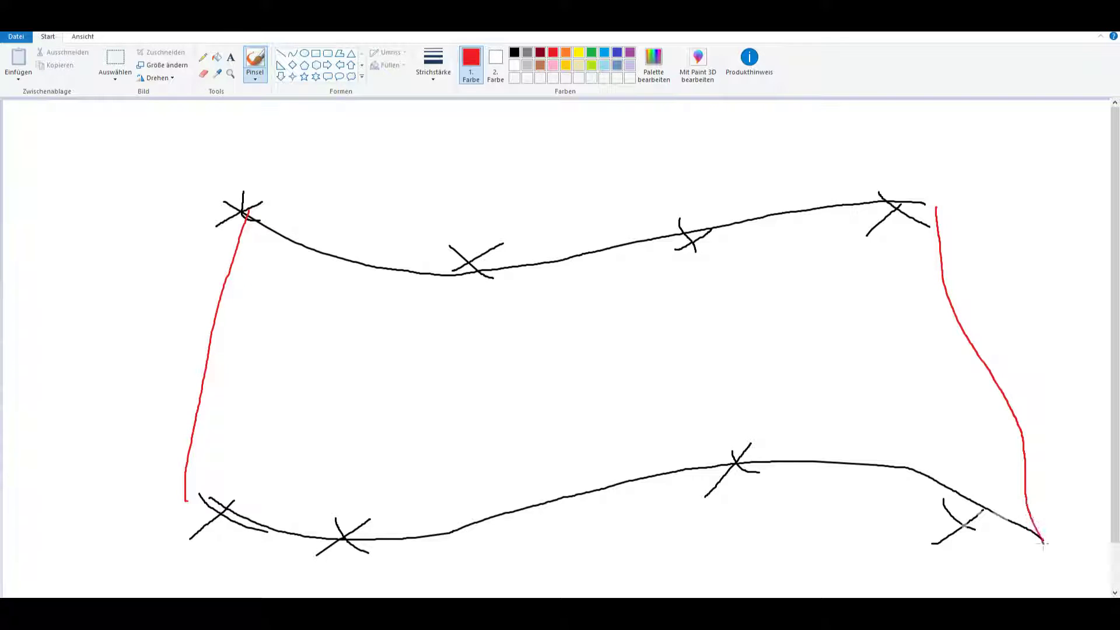
Fill the area between the curves with a red surface grid of three cross lines and three lengthwise curves
{"action": "left_click_drag", "start_coordinate": [386, 532], "coordinate": [429, 232]}
{"action": "left_click_drag", "start_coordinate": [592, 251], "coordinate": [642, 503]}
{"action": "left_click_drag", "start_coordinate": [757, 225], "coordinate": [870, 466]}
{"action": "mouse_move", "coordinate": [317, 411]}
{"action": "left_mouse_down"}
{"action": "mouse_move", "coordinate": [788, 343]}
{"action": "mouse_move", "coordinate": [1020, 364]}
{"action": "left_mouse_up"}
{"action": "mouse_move", "coordinate": [247, 268]}
{"action": "left_mouse_down"}
{"action": "mouse_move", "coordinate": [365, 347]}
{"action": "mouse_move", "coordinate": [862, 286]}
{"action": "mouse_move", "coordinate": [977, 288]}
{"action": "left_mouse_up"}
{"action": "mouse_move", "coordinate": [985, 411]}
{"action": "left_mouse_down"}
{"action": "mouse_move", "coordinate": [653, 413]}
{"action": "mouse_move", "coordinate": [230, 480]}
{"action": "mouse_move", "coordinate": [176, 428]}
{"action": "left_mouse_up"}
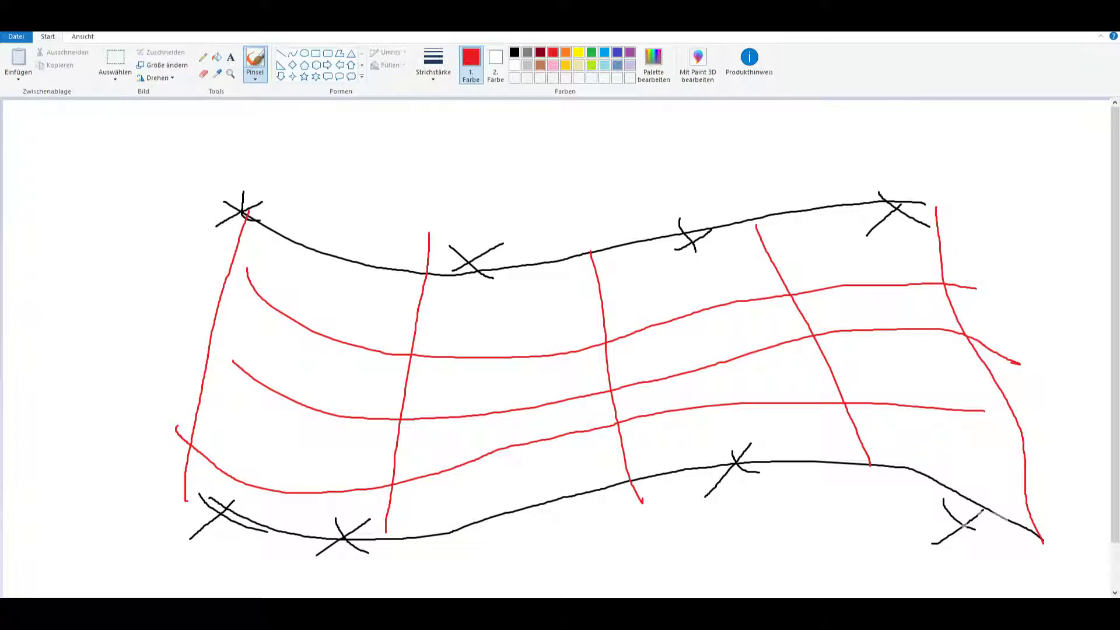
Return to Rhino and delete the example surface from the perspective viewport
{"action": "key", "text": "alt+F4"}
{"action": "left_click", "coordinate": [577, 334]}
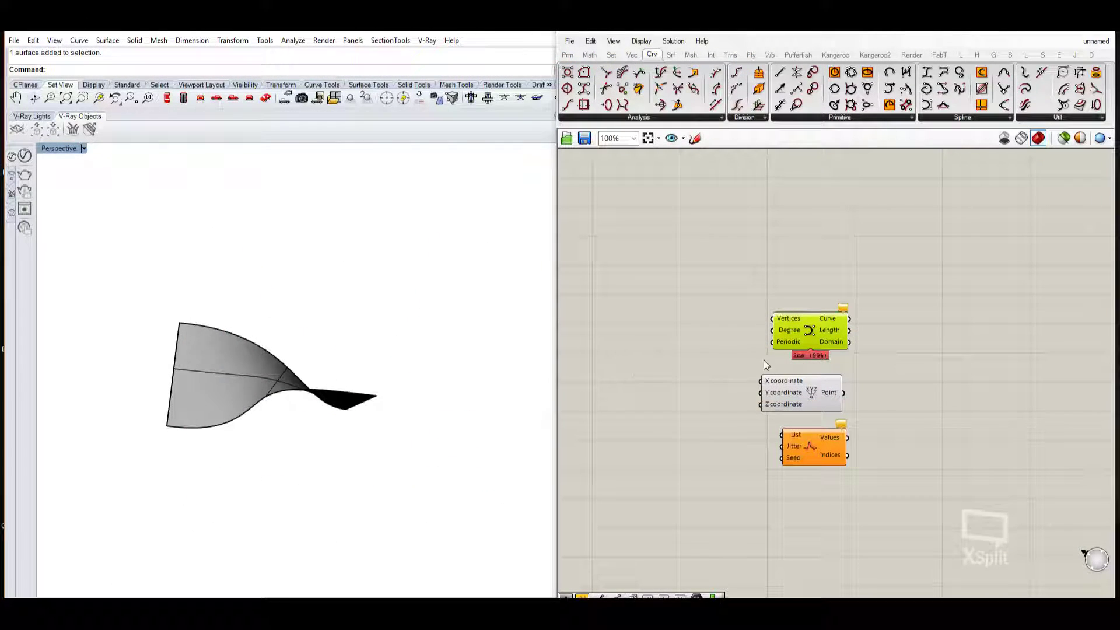
{"action": "left_click_drag", "start_coordinate": [400, 306], "coordinate": [257, 403]}
{"action": "key", "text": "Delete"}
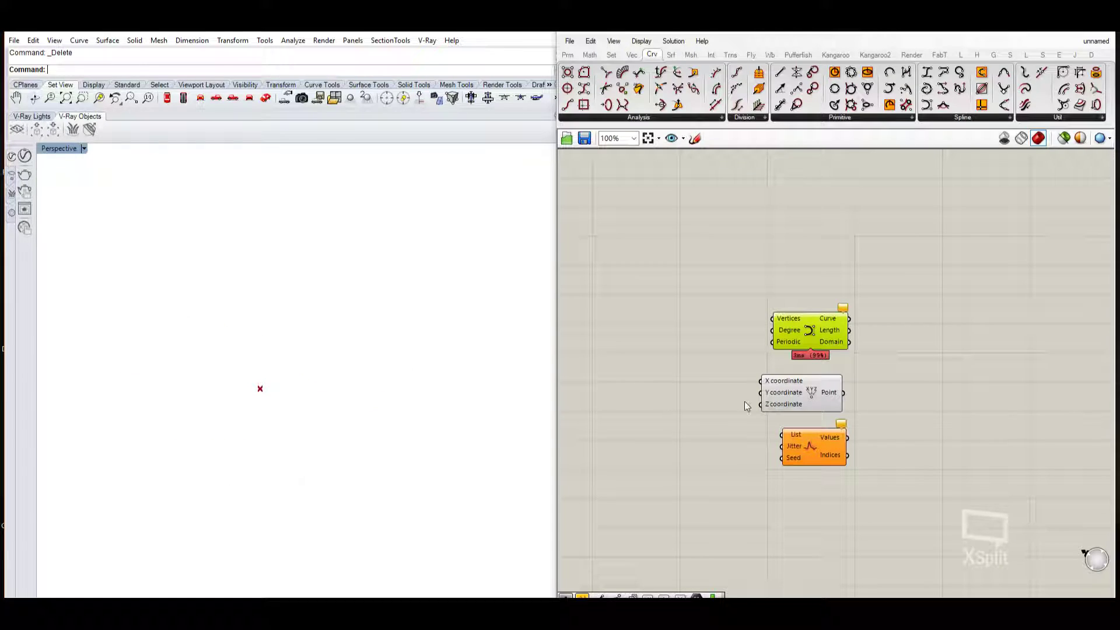
Add a Series component to the Grasshopper canvas, placed before the Construct Point component
{"action": "left_click", "coordinate": [777, 356]}
{"action": "scroll", "coordinate": [815, 392], "scroll_direction": "up", "scroll_amount": 1}
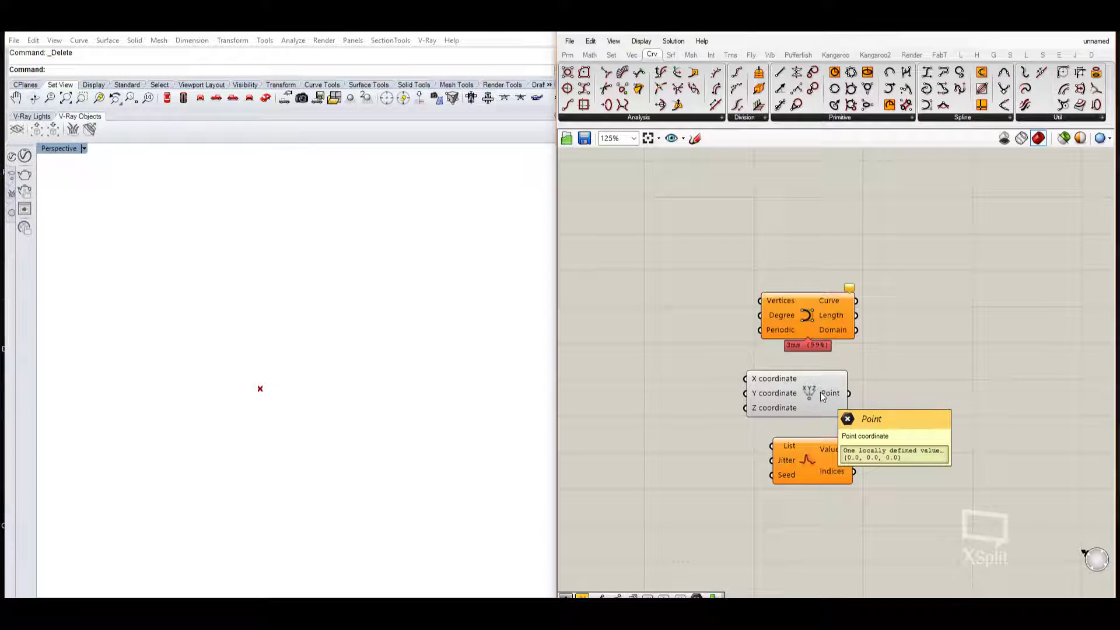
{"action": "scroll", "coordinate": [817, 390], "scroll_direction": "up", "scroll_amount": 1}
{"action": "left_click", "coordinate": [824, 386]}
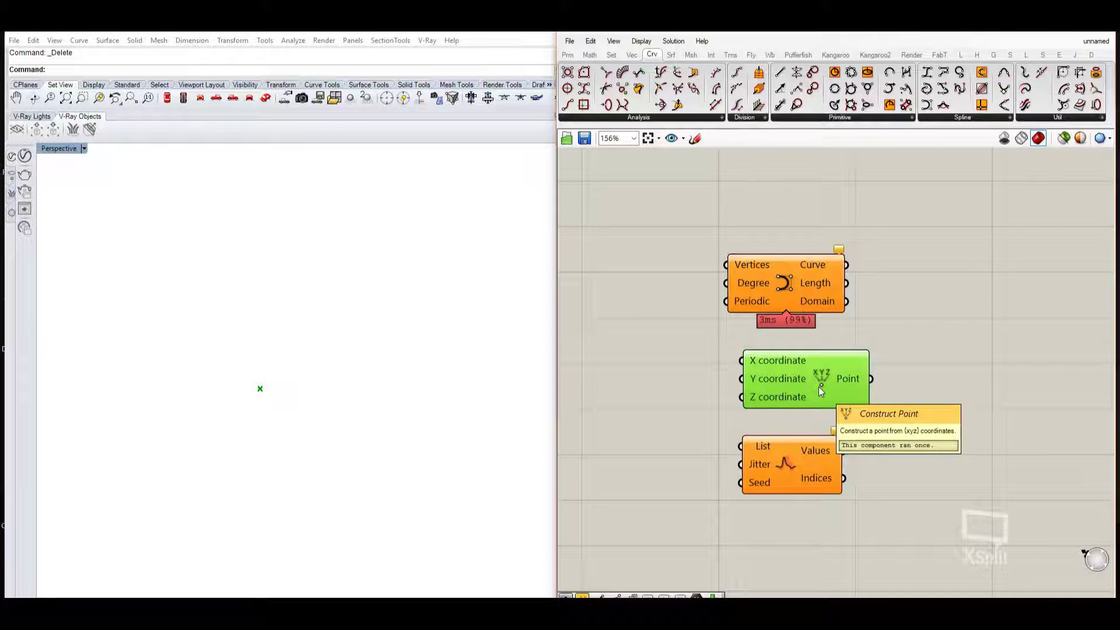
{"action": "right_click_drag", "start_coordinate": [815, 378], "coordinate": [874, 365]}
{"action": "double_click", "coordinate": [672, 384]}
{"action": "type", "text": "ser"}
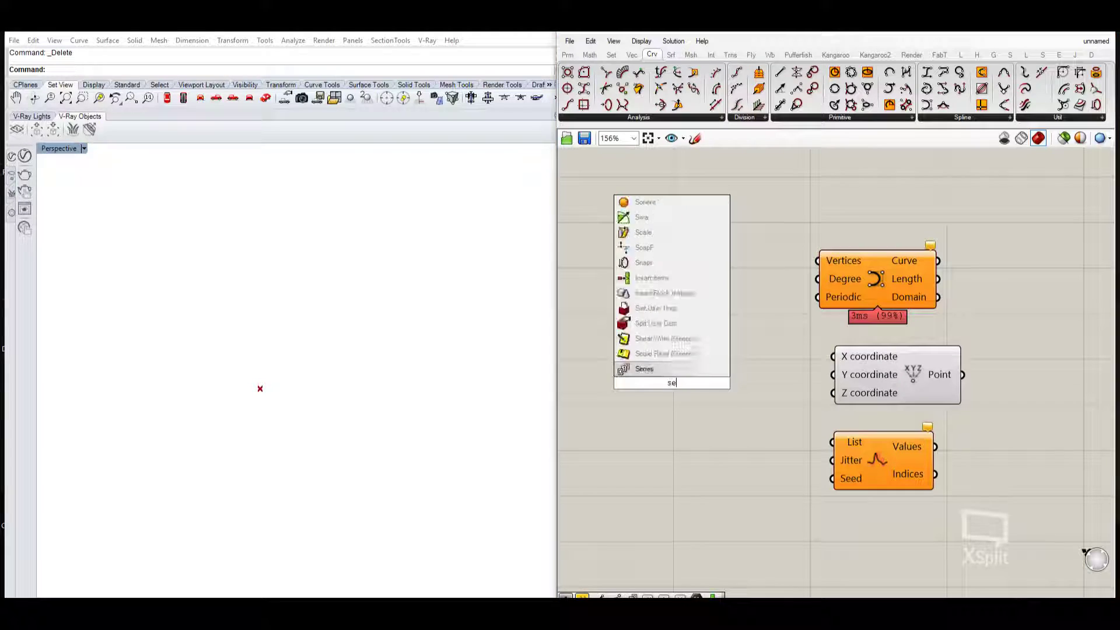
{"action": "left_click", "coordinate": [674, 365]}
{"action": "left_click_drag", "start_coordinate": [678, 383], "coordinate": [743, 372]}
{"action": "right_click_drag", "start_coordinate": [743, 371], "coordinate": [847, 358]}
Create a number slider with the value 11 and connect it to the Count input of Series
{"action": "left_click", "coordinate": [629, 379]}
{"action": "double_click", "coordinate": [629, 383]}
{"action": "type", "text": "11"}
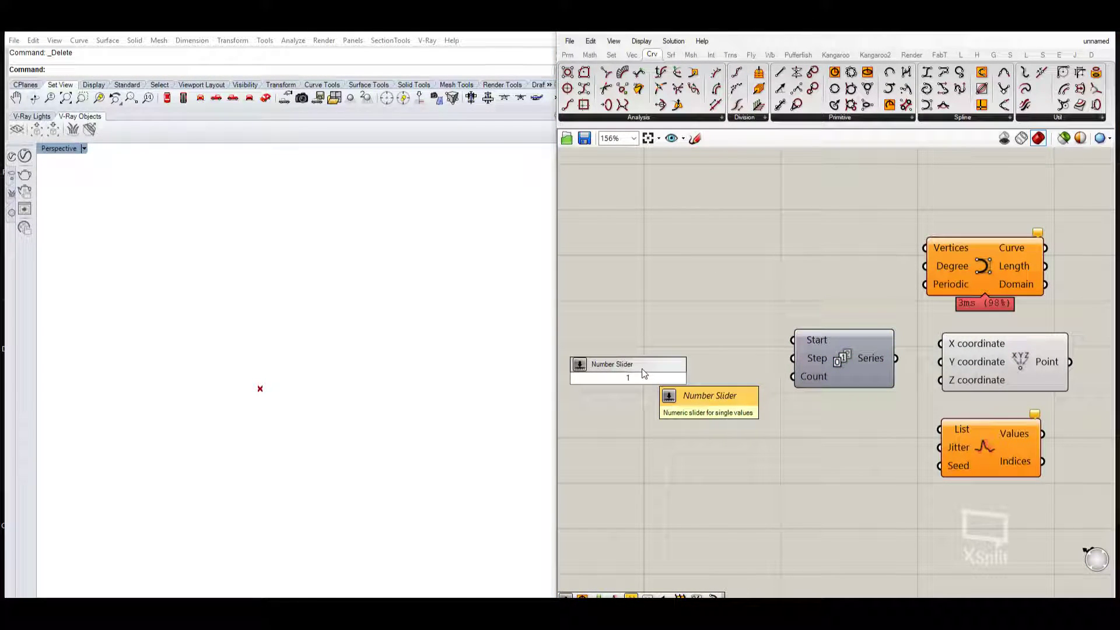
{"action": "key", "text": "Return"}
{"action": "left_click_drag", "start_coordinate": [724, 378], "coordinate": [837, 375]}
{"action": "right_click_drag", "start_coordinate": [939, 373], "coordinate": [849, 361]}
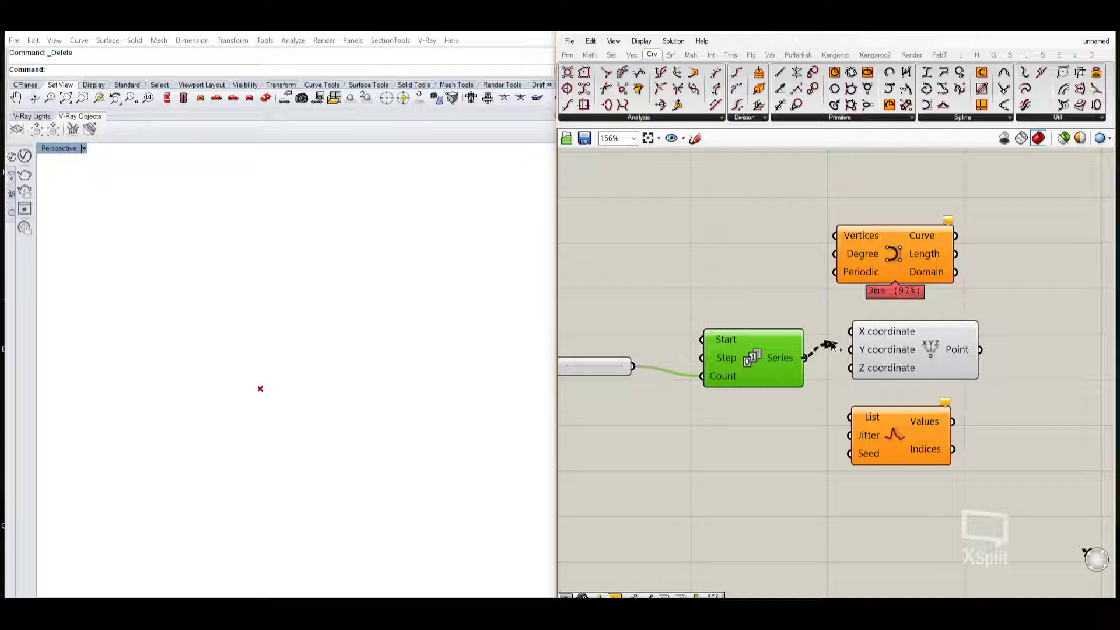
Connect the Series output to the X coordinate of Construct Point and set the count slider to 13
{"action": "left_click_drag", "start_coordinate": [829, 348], "coordinate": [851, 331]}
{"action": "scroll", "coordinate": [281, 401], "scroll_direction": "up", "scroll_amount": 3}
{"action": "right_click_drag", "start_coordinate": [563, 392], "coordinate": [688, 390]}
{"action": "left_click_drag", "start_coordinate": [665, 364], "coordinate": [666, 366]}
{"action": "right_click_drag", "start_coordinate": [403, 391], "coordinate": [347, 414], "text": "shift"}
Move the Jitter component lower and shift Construct Point further from Series to space out the definition
{"action": "right_click_drag", "start_coordinate": [932, 384], "coordinate": [835, 375]}
{"action": "left_click_drag", "start_coordinate": [946, 421], "coordinate": [982, 483]}
{"action": "right_click_drag", "start_coordinate": [927, 454], "coordinate": [827, 441]}
{"action": "left_click_drag", "start_coordinate": [859, 352], "coordinate": [898, 364], "text": "shift"}
{"action": "scroll", "coordinate": [875, 385], "scroll_direction": "down", "scroll_amount": 1}
{"action": "left_click", "coordinate": [846, 416]}
{"action": "right_click_drag", "start_coordinate": [899, 463], "coordinate": [954, 443]}
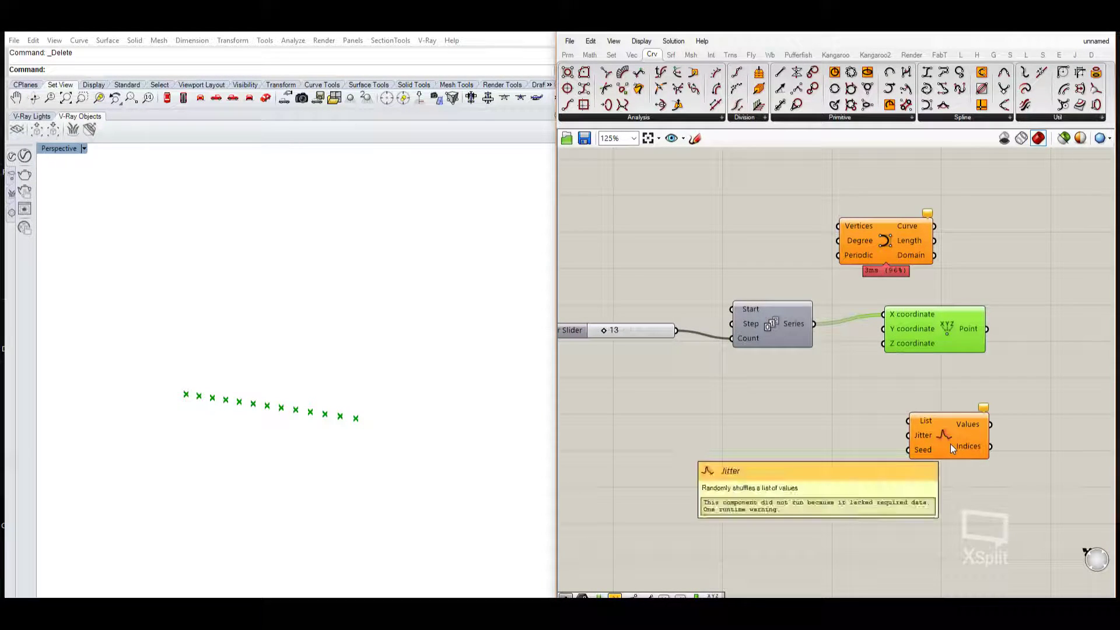
{"action": "left_click", "coordinate": [629, 422]}
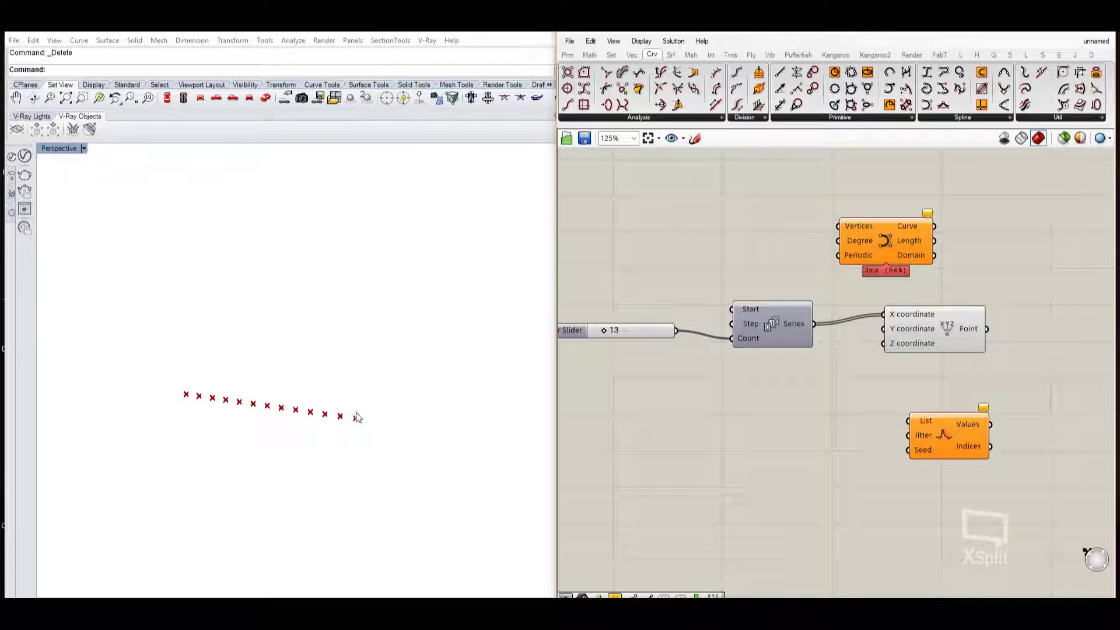
Duplicate the Series component below the original, keeping the slider connected to its Count input and moving Jitter out of the way
{"action": "left_click_drag", "start_coordinate": [974, 430], "coordinate": [791, 496]}
{"action": "left_click", "coordinate": [770, 339]}
{"action": "left_click", "coordinate": [772, 340]}
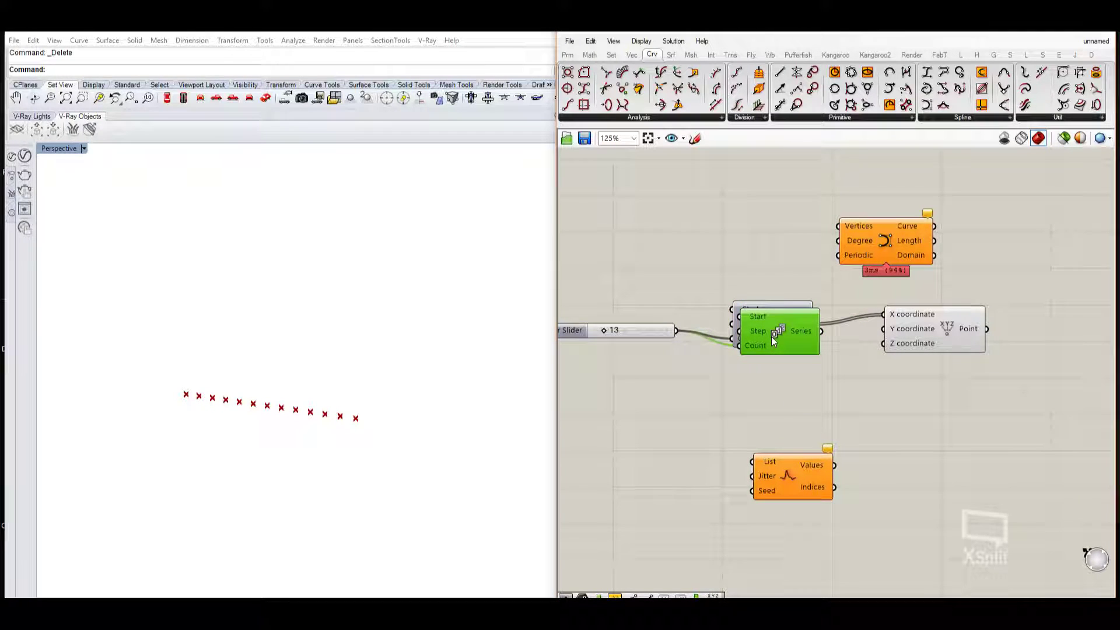
{"action": "left_click_drag", "start_coordinate": [771, 339], "coordinate": [782, 423], "text": "alt"}
{"action": "left_click_drag", "start_coordinate": [792, 476], "coordinate": [630, 467]}
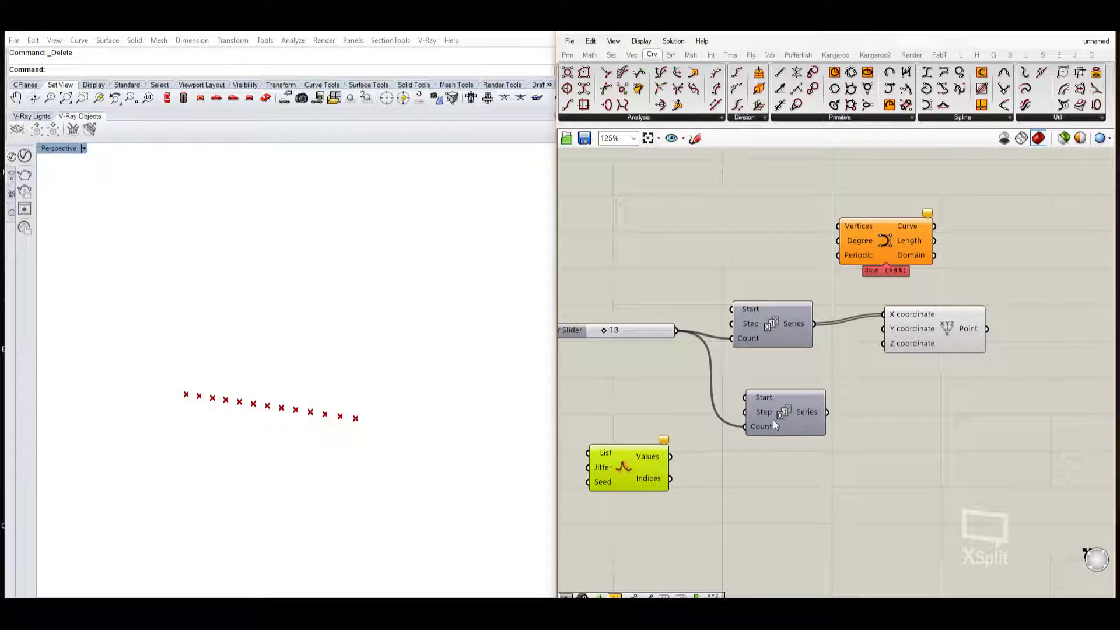
Place the Jitter component after the duplicated Series component, below Construct Point
{"action": "right_click_drag", "start_coordinate": [647, 341], "coordinate": [699, 348]}
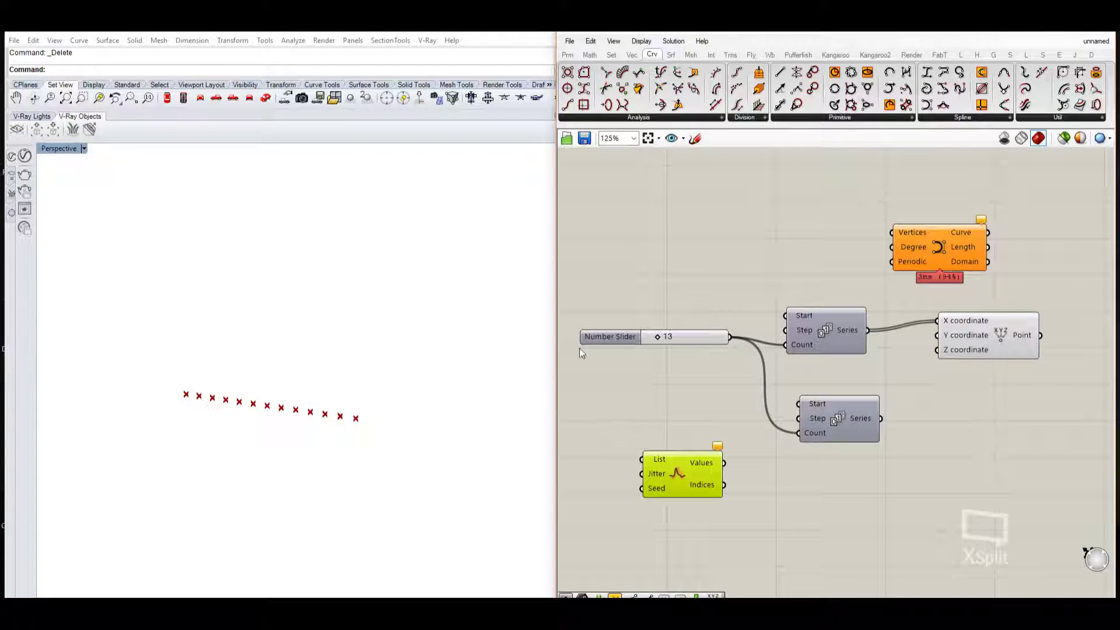
{"action": "right_click_drag", "start_coordinate": [824, 412], "coordinate": [778, 414]}
{"action": "right_click_drag", "start_coordinate": [666, 355], "coordinate": [699, 353]}
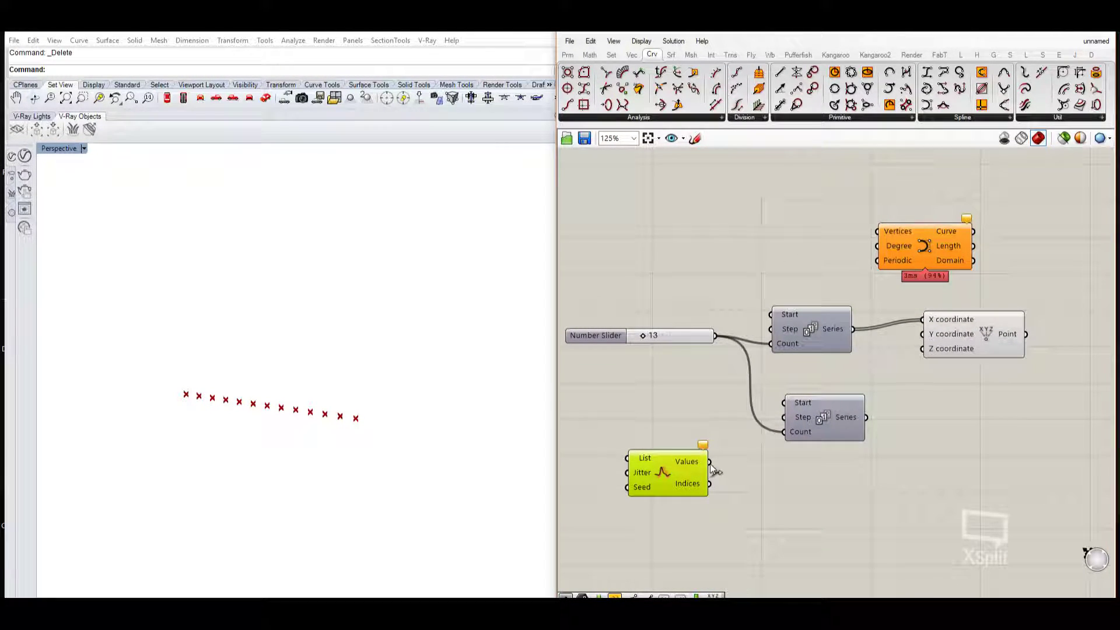
{"action": "left_click_drag", "start_coordinate": [671, 474], "coordinate": [944, 474]}
{"action": "left_click_drag", "start_coordinate": [814, 415], "coordinate": [875, 460]}
{"action": "right_click_drag", "start_coordinate": [926, 458], "coordinate": [845, 436]}
{"action": "scroll", "coordinate": [851, 441], "scroll_direction": "up", "scroll_amount": 3}
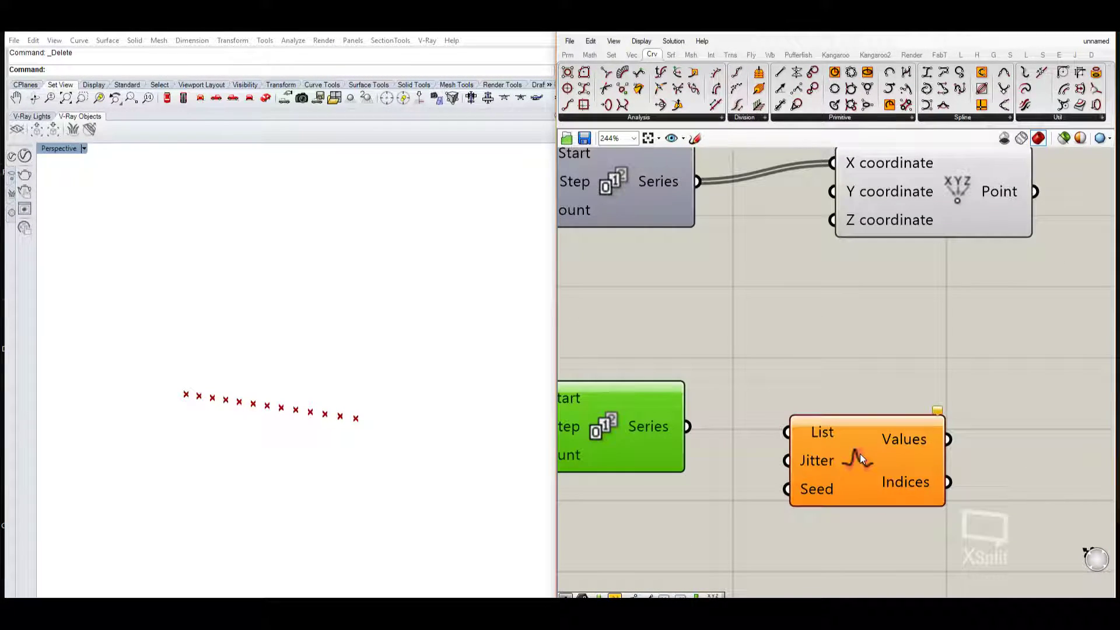
{"action": "scroll", "coordinate": [860, 453], "scroll_direction": "down", "scroll_amount": 1}
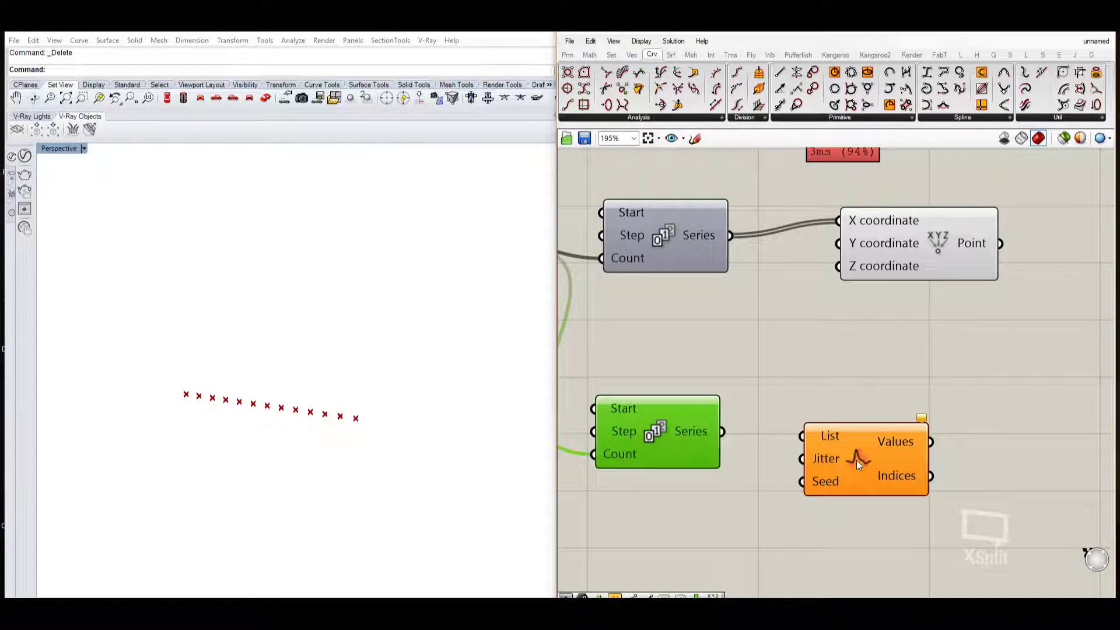
{"action": "left_click", "coordinate": [611, 54]}
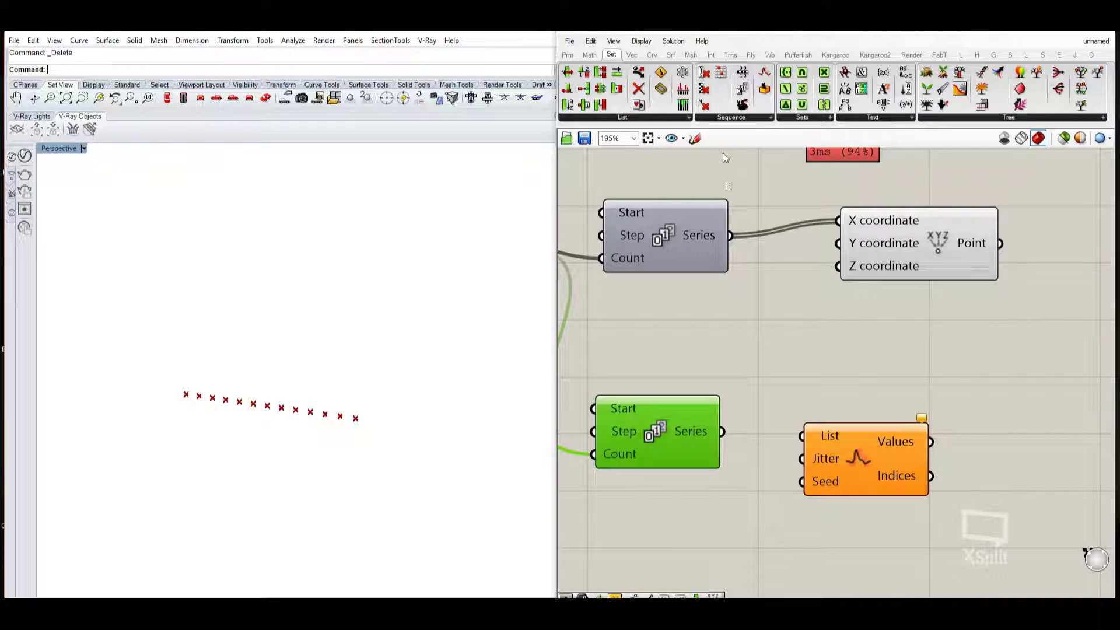
{"action": "left_click", "coordinate": [740, 117]}
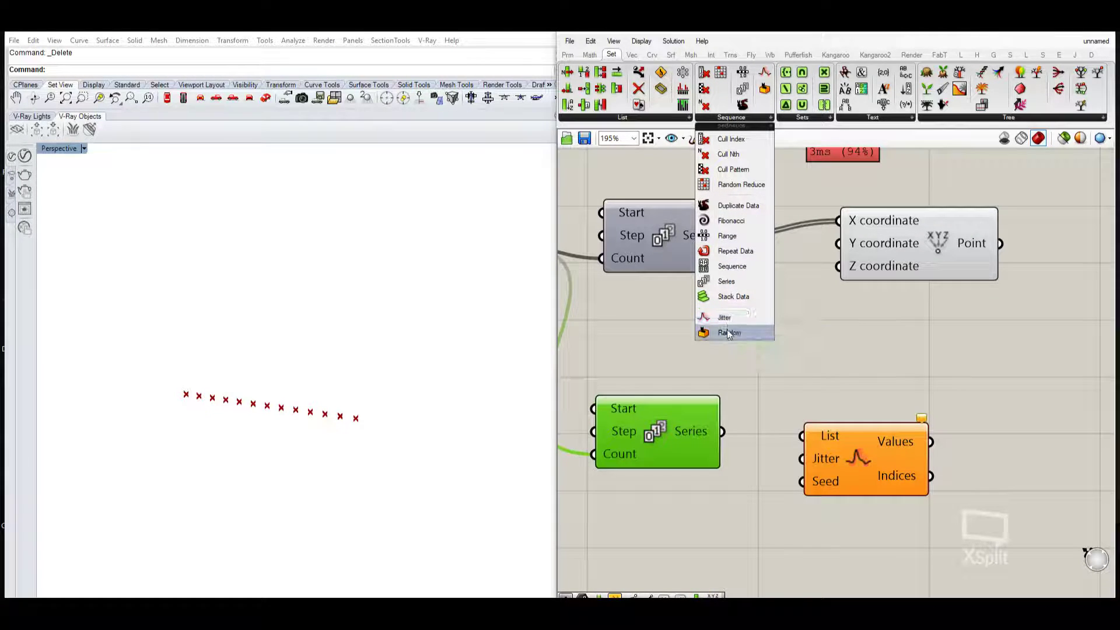
{"action": "left_click", "coordinate": [901, 341]}
{"action": "scroll", "coordinate": [868, 392], "scroll_direction": "down", "scroll_amount": 2}
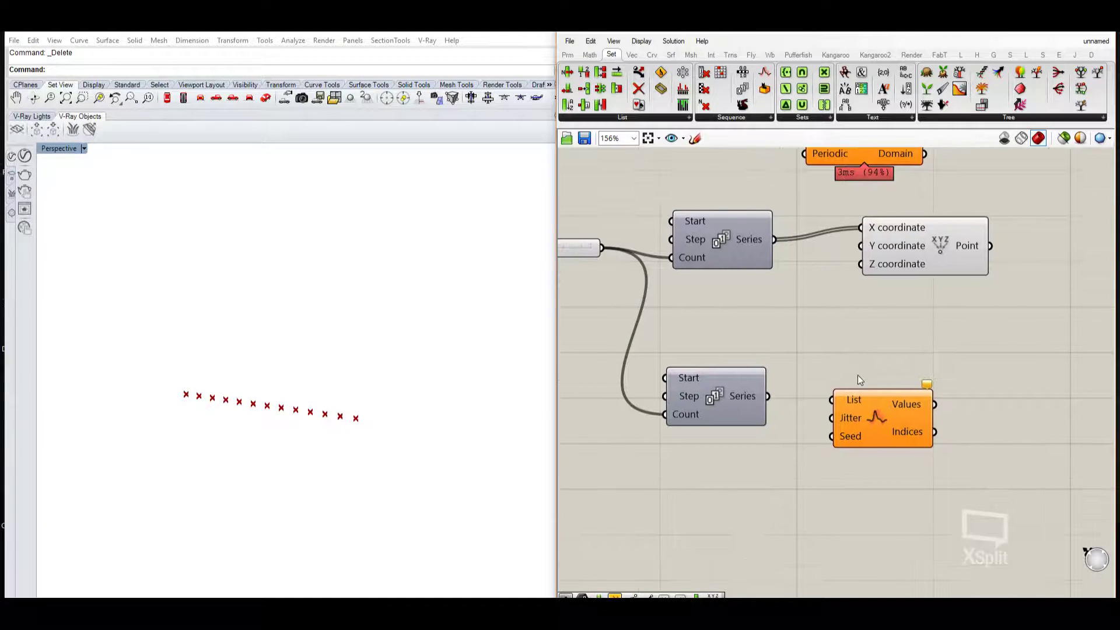
Feed the duplicated Series into Jitter's List input and connect Jitter's Values to the Z coordinate of Construct Point
{"action": "mouse_move", "coordinate": [750, 398]}
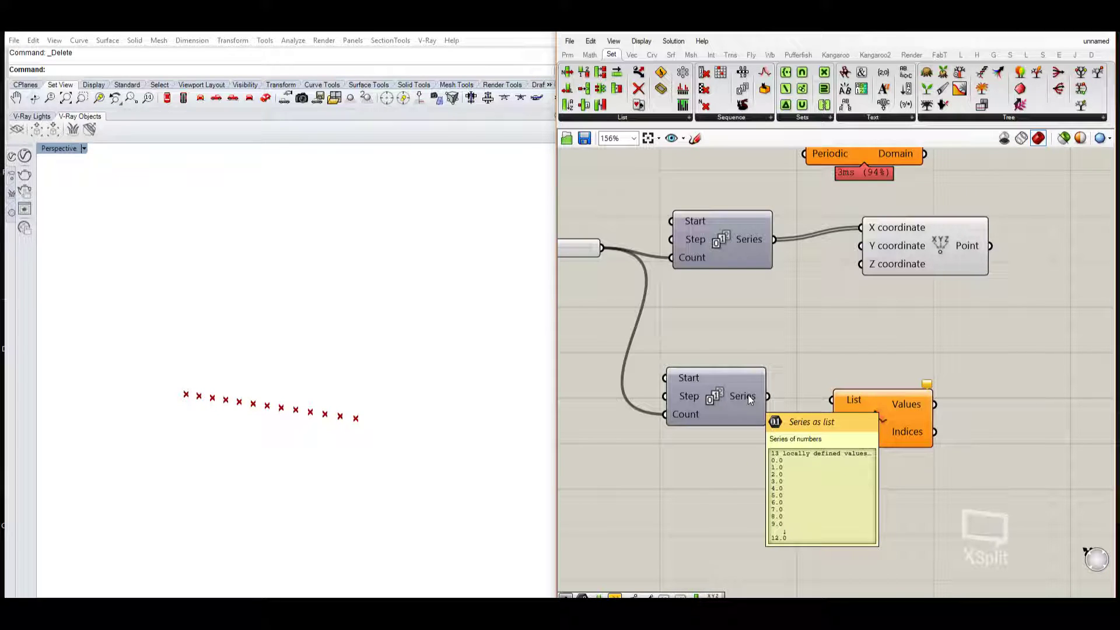
{"action": "left_click_drag", "start_coordinate": [768, 397], "coordinate": [831, 400]}
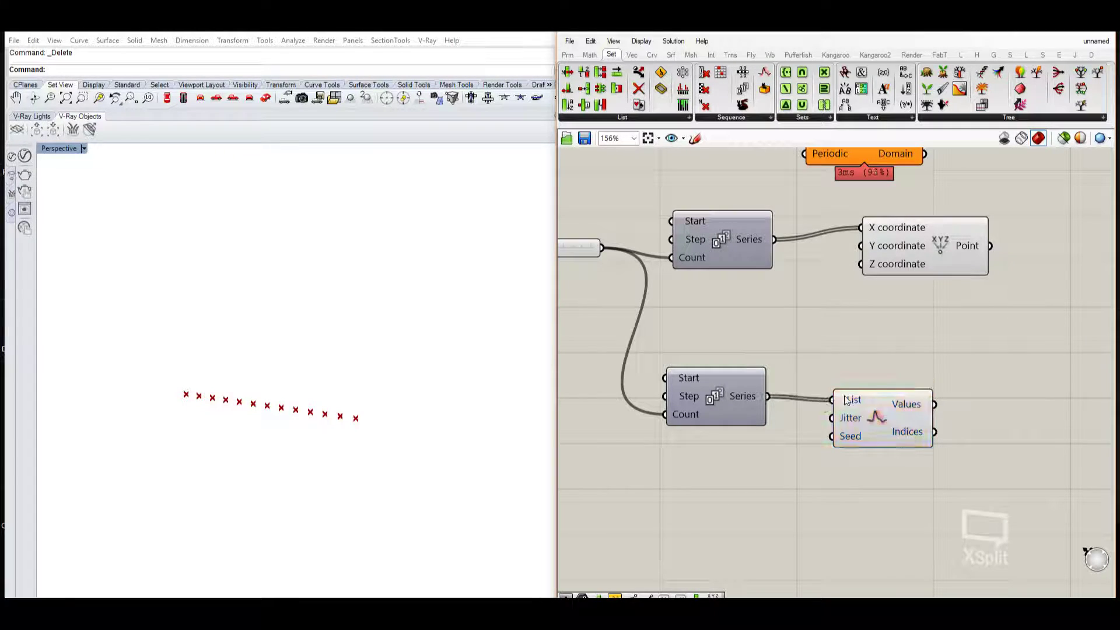
{"action": "right_click_drag", "start_coordinate": [878, 391], "coordinate": [818, 398]}
{"action": "scroll", "coordinate": [818, 398], "scroll_direction": "down", "scroll_amount": 2}
{"action": "left_click_drag", "start_coordinate": [851, 432], "coordinate": [872, 328]}
{"action": "right_click_drag", "start_coordinate": [664, 382], "coordinate": [839, 377]}
{"action": "right_click_drag", "start_coordinate": [901, 343], "coordinate": [791, 348]}
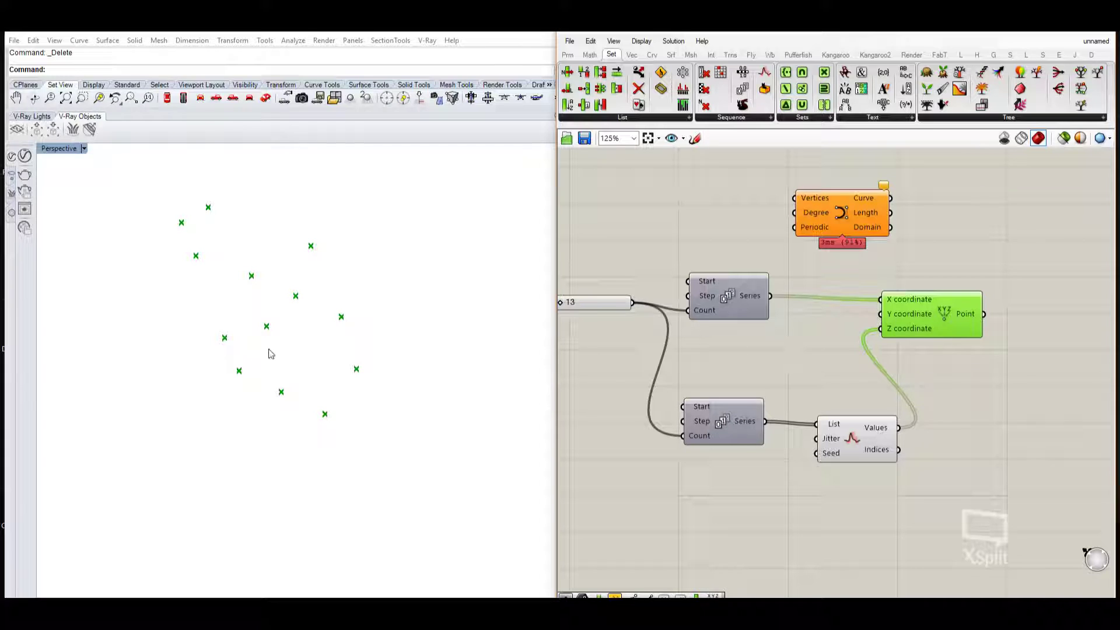
Add a second number slider with the value 1 and change its rounding to floating-point (R)
{"action": "right_click_drag", "start_coordinate": [690, 442], "coordinate": [773, 420]}
{"action": "left_click", "coordinate": [673, 425]}
{"action": "double_click", "coordinate": [673, 424]}
{"action": "type", "text": "1"}
{"action": "left_click", "coordinate": [674, 409]}
{"action": "double_click", "coordinate": [631, 429]}
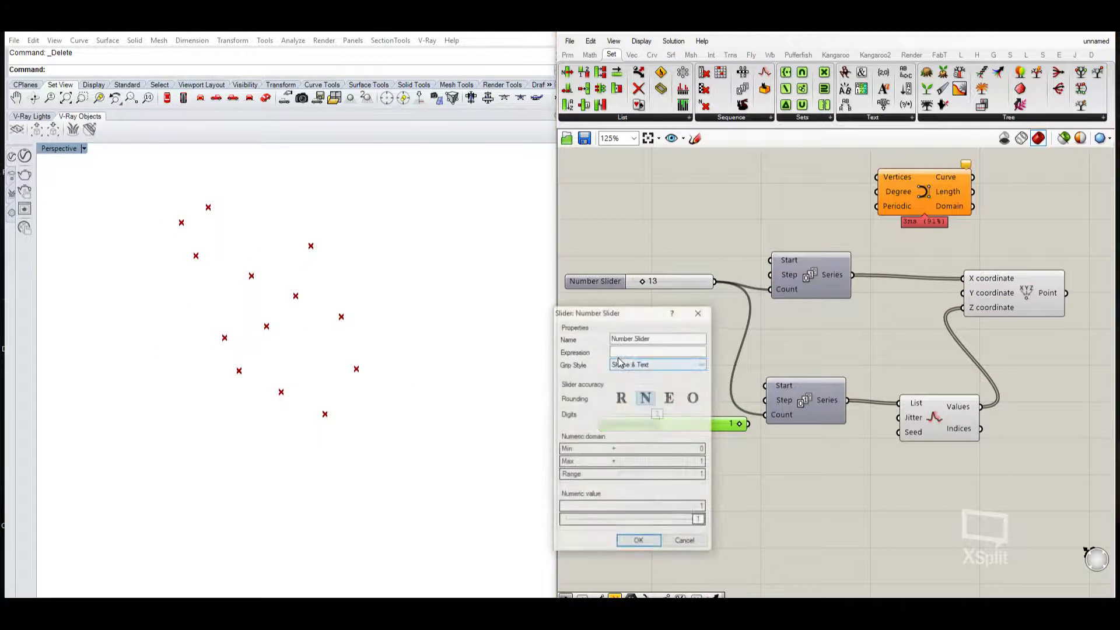
{"action": "left_click", "coordinate": [622, 398]}
{"action": "left_click", "coordinate": [643, 544]}
Connect the new slider to the Step input of the duplicated Series and set it to 0.120
{"action": "left_click_drag", "start_coordinate": [710, 426], "coordinate": [765, 400]}
{"action": "left_click_drag", "start_coordinate": [705, 427], "coordinate": [638, 426]}
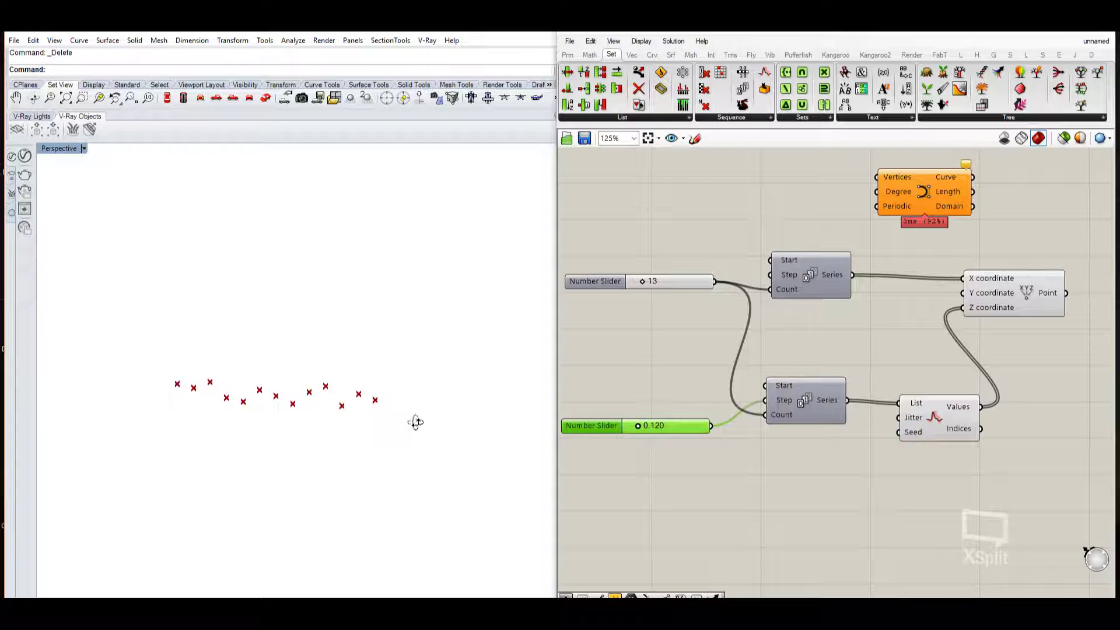
Place the Nurbs Curve component after Construct Point and locate it among the available curve components
{"action": "scroll", "coordinate": [811, 423], "scroll_direction": "down", "scroll_amount": 1}
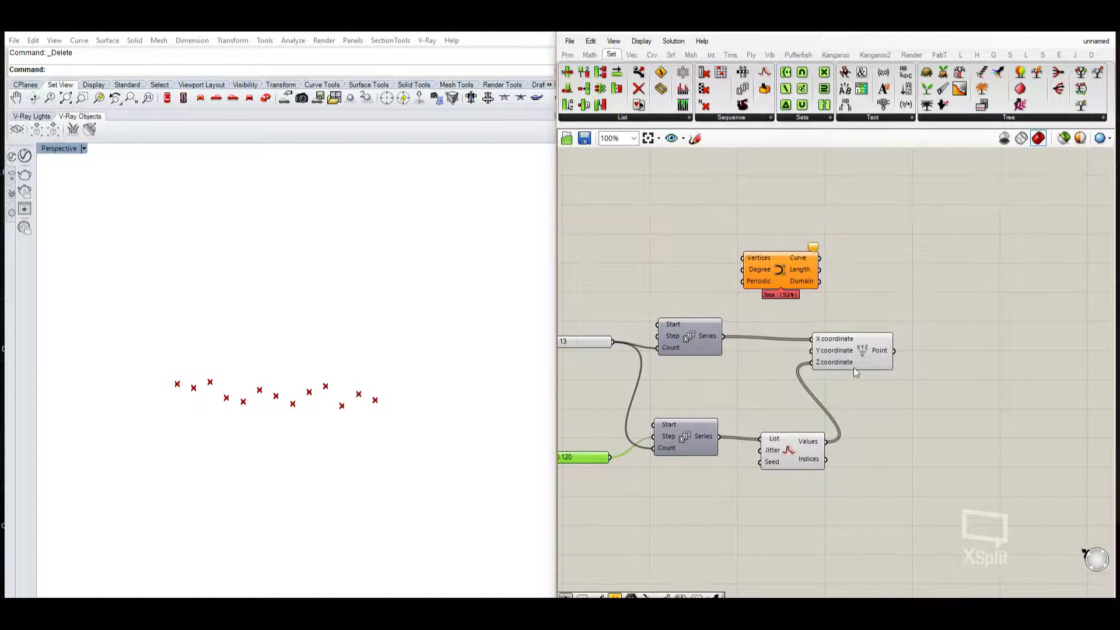
{"action": "left_click", "coordinate": [893, 376]}
{"action": "right_click_drag", "start_coordinate": [919, 362], "coordinate": [825, 355]}
{"action": "left_click", "coordinate": [912, 317]}
{"action": "left_click_drag", "start_coordinate": [713, 293], "coordinate": [950, 384]}
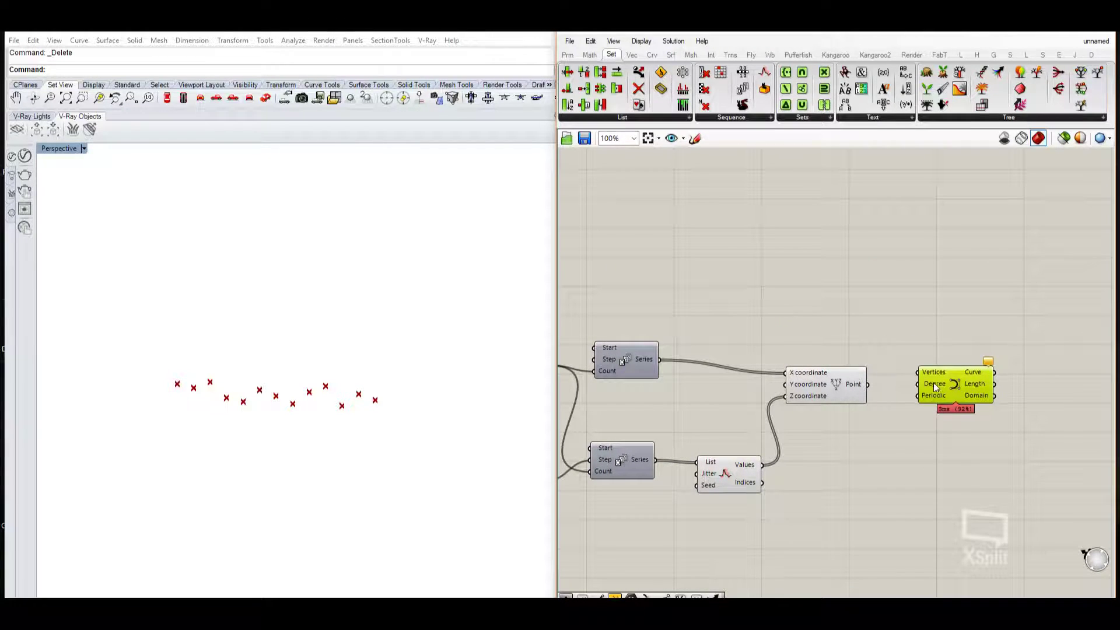
{"action": "left_click", "coordinate": [957, 380], "text": "ctrl+alt"}
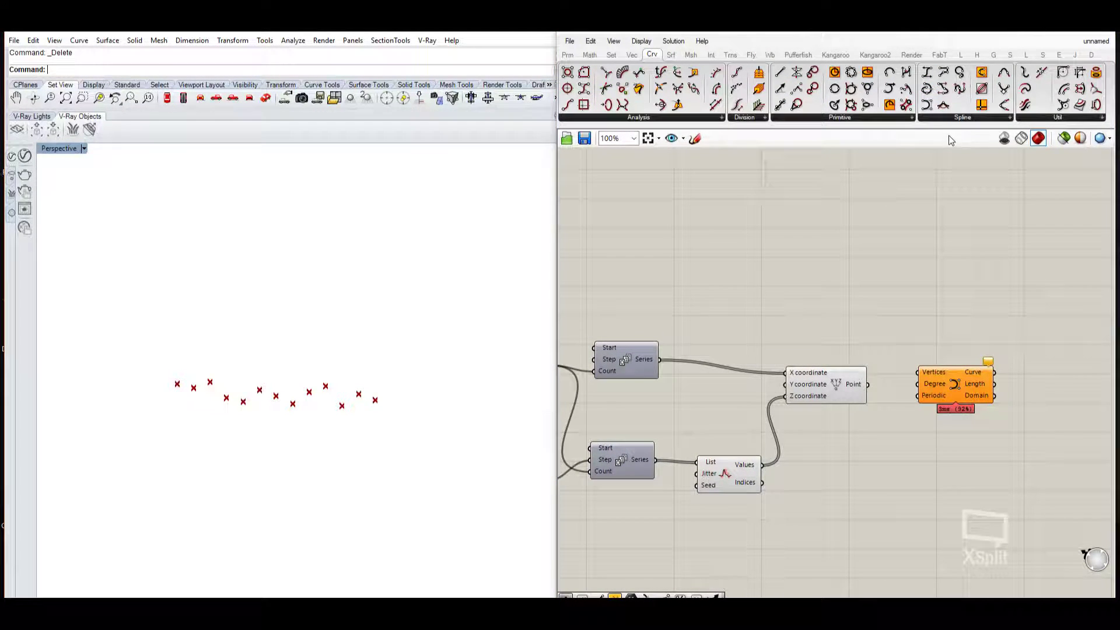
Connect Construct Point's Point output to the Vertices input of the Nurbs Curve component
{"action": "left_click", "coordinate": [950, 119]}
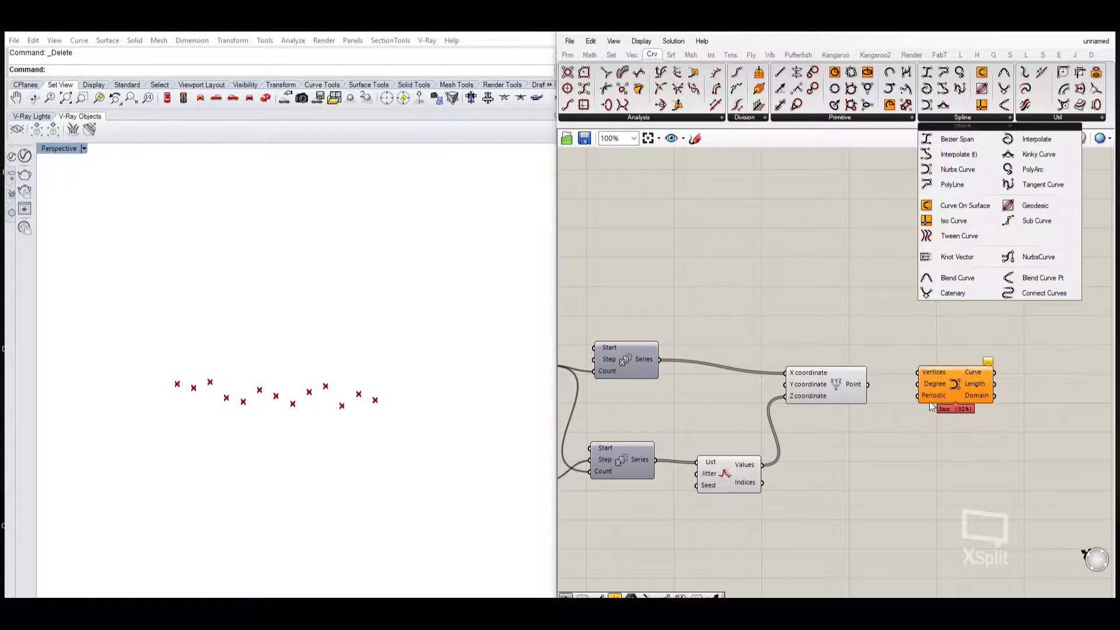
{"action": "scroll", "coordinate": [933, 395], "scroll_direction": "up", "scroll_amount": 3}
{"action": "right_click_drag", "start_coordinate": [937, 400], "coordinate": [926, 419]}
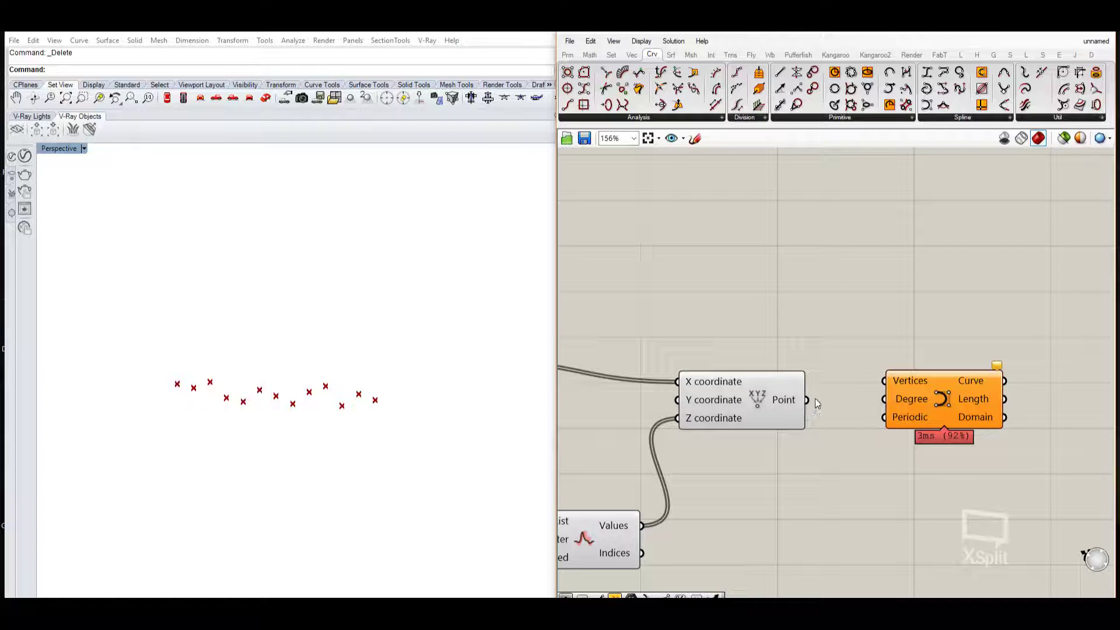
{"action": "left_click_drag", "start_coordinate": [807, 400], "coordinate": [884, 380]}
{"action": "scroll", "coordinate": [900, 383], "scroll_direction": "up", "scroll_amount": 1}
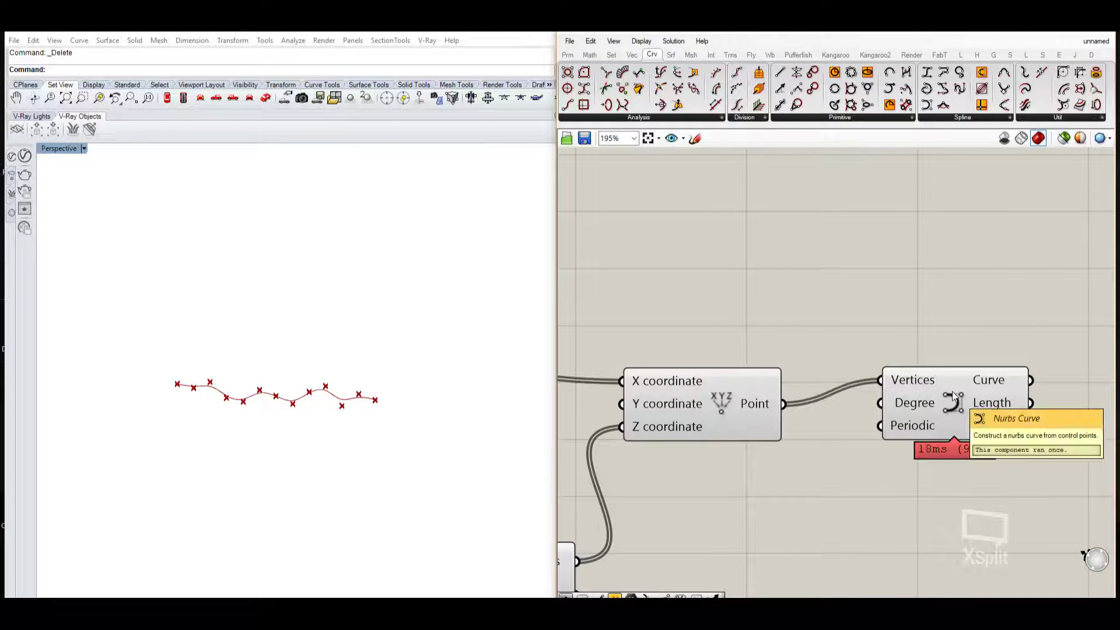
{"action": "left_click", "coordinate": [952, 391]}
{"action": "right_click_drag", "start_coordinate": [311, 432], "coordinate": [330, 405], "text": "shift"}
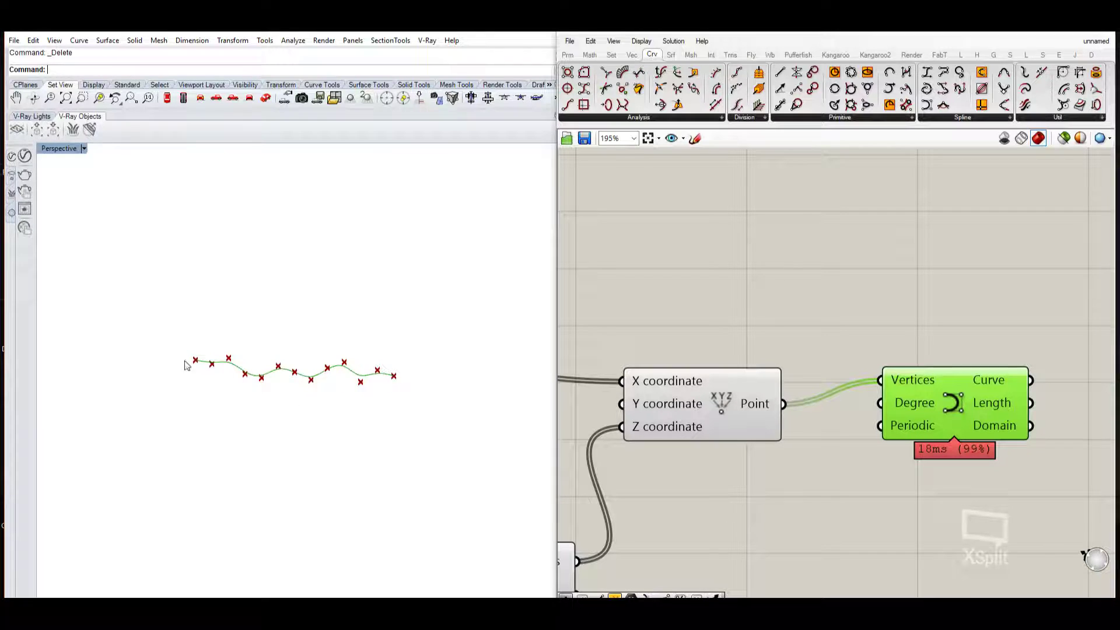
Turn off the preview of the Construct Point component feeding the Nurbs Curve
{"action": "left_click", "coordinate": [723, 407]}
{"action": "right_click", "coordinate": [723, 404]}
{"action": "left_click", "coordinate": [752, 428]}
{"action": "right_click_drag", "start_coordinate": [356, 382], "coordinate": [358, 431]}
Duplicate the two Series, the Jitter and the Construct Point components and place the copies below the originals
{"action": "scroll", "coordinate": [957, 386], "scroll_direction": "down", "scroll_amount": 4}
{"action": "scroll", "coordinate": [840, 409], "scroll_direction": "down", "scroll_amount": 1}
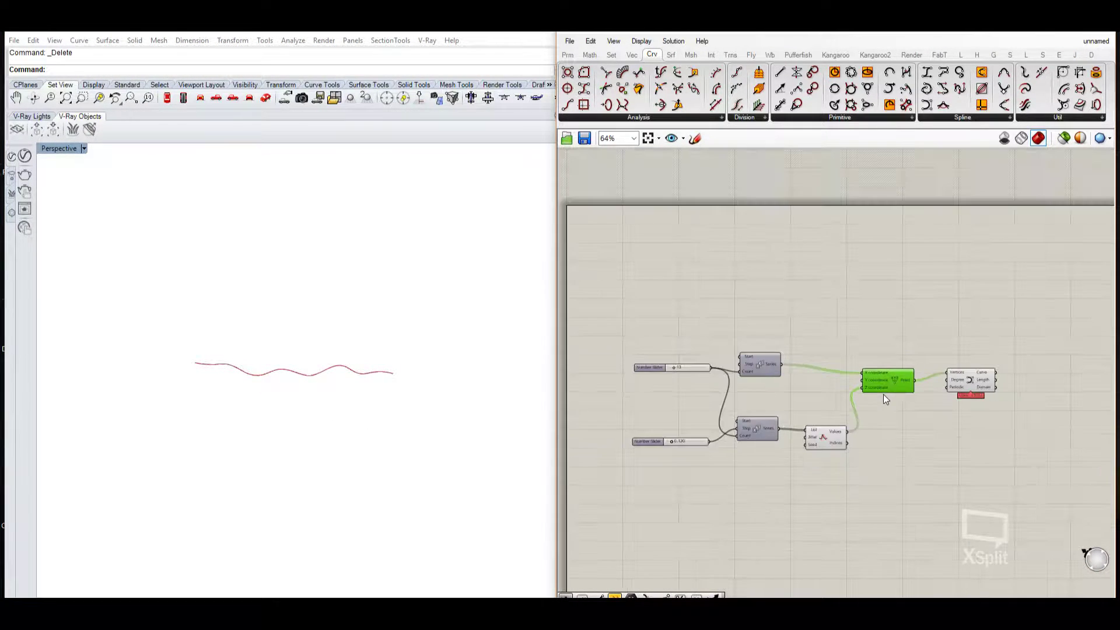
{"action": "left_click_drag", "start_coordinate": [861, 283], "coordinate": [606, 463]}
{"action": "right_click_drag", "start_coordinate": [779, 454], "coordinate": [790, 376]}
{"action": "left_click_drag", "start_coordinate": [892, 218], "coordinate": [723, 379]}
{"action": "right_click_drag", "start_coordinate": [767, 373], "coordinate": [771, 332]}
{"action": "key", "text": "ctrl+c"}
{"action": "key", "text": "ctrl+v"}
{"action": "left_click_drag", "start_coordinate": [752, 244], "coordinate": [770, 398]}
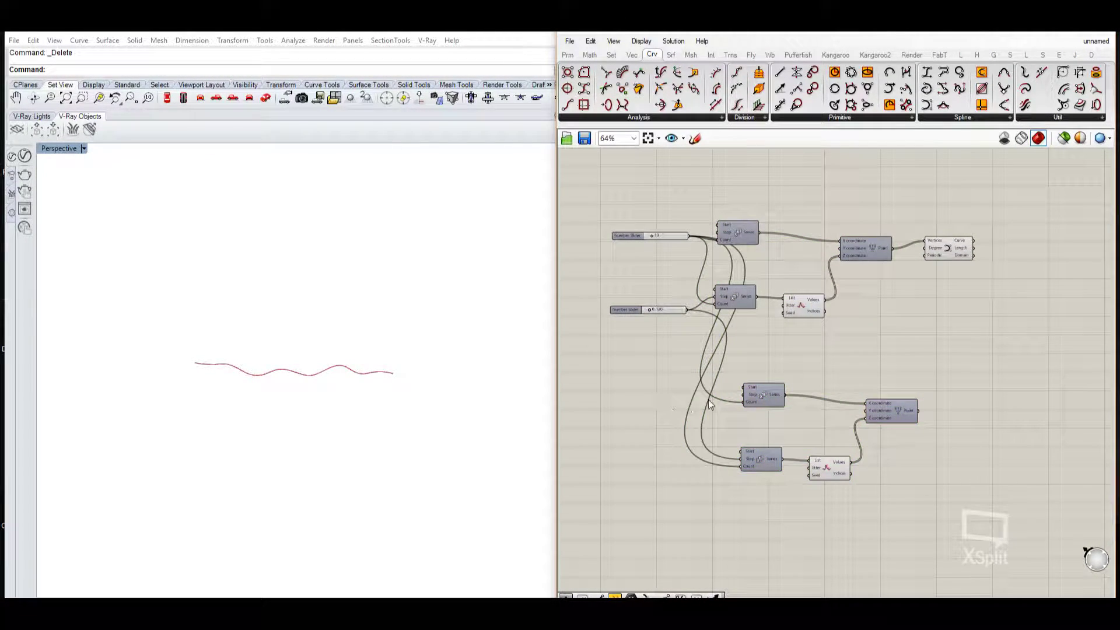
Turn on the preview of the duplicated Construct Point component
{"action": "scroll", "coordinate": [766, 396], "scroll_direction": "up", "scroll_amount": 3}
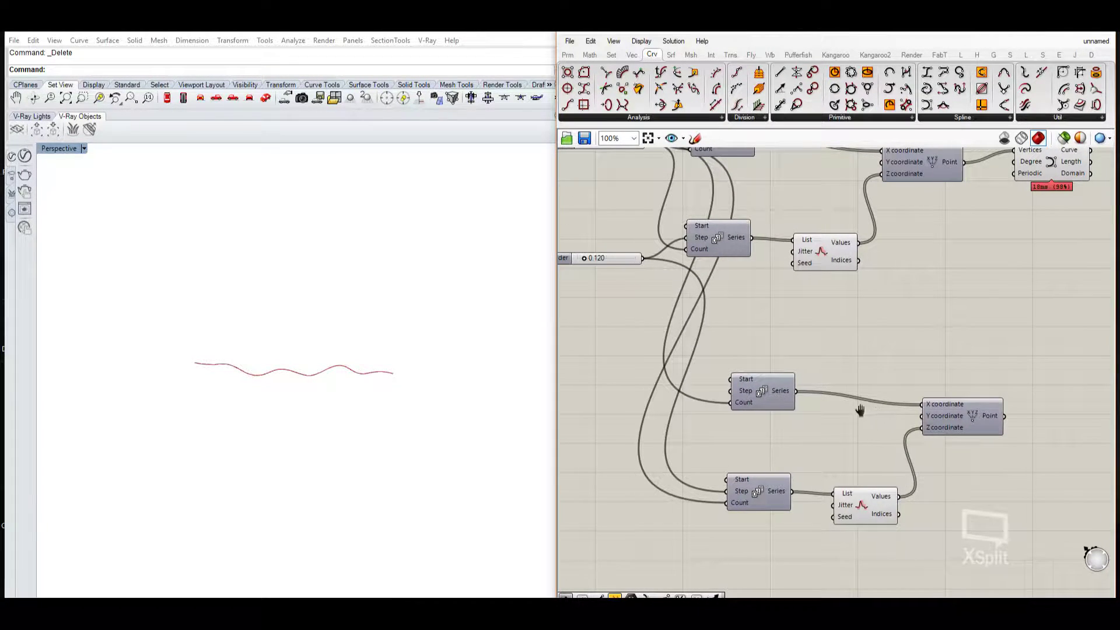
{"action": "right_click_drag", "start_coordinate": [865, 410], "coordinate": [802, 407]}
{"action": "left_click", "coordinate": [896, 401]}
{"action": "right_click", "coordinate": [912, 411]}
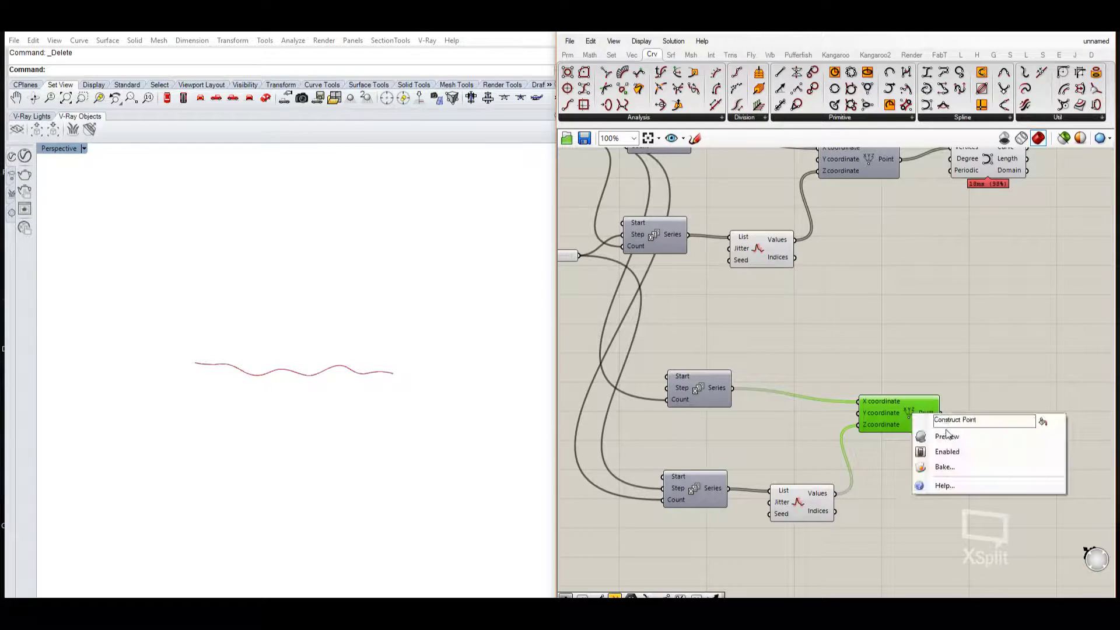
{"action": "left_click", "coordinate": [943, 434]}
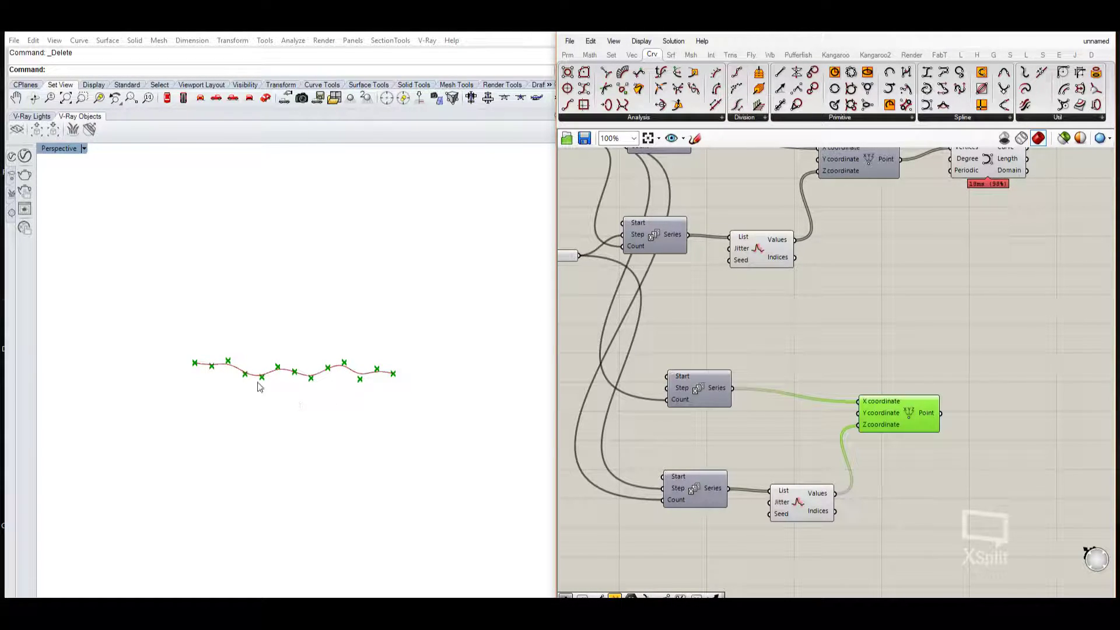
Add a number slider with the value 11 and connect it to the duplicated Construct Point's Y coordinate
{"action": "double_click", "coordinate": [782, 441]}
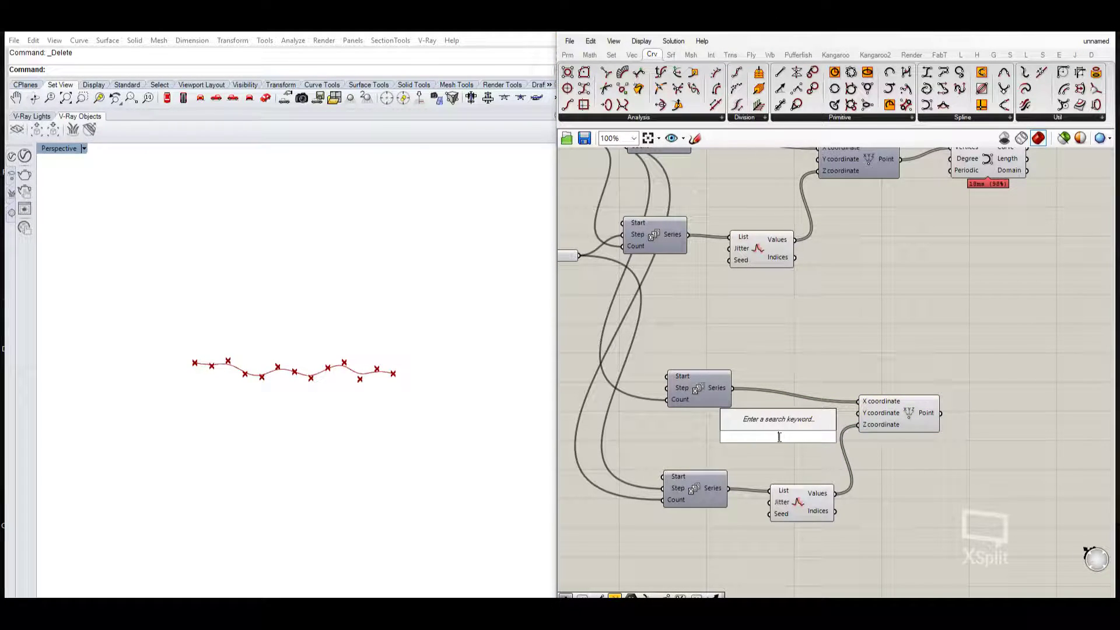
{"action": "left_click", "coordinate": [61, 330]}
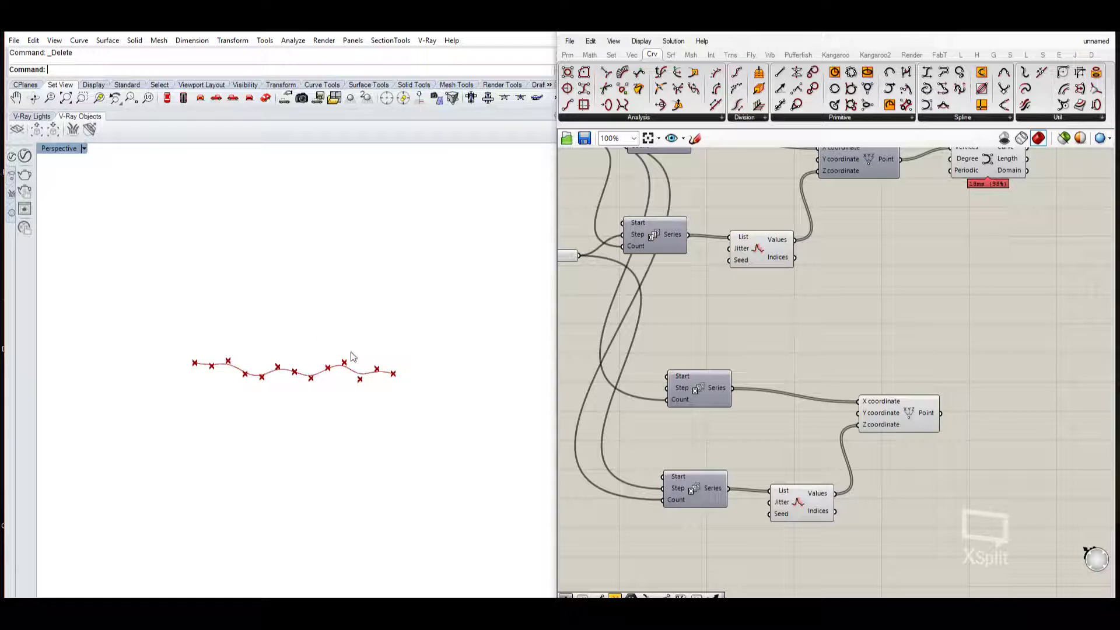
{"action": "double_click", "coordinate": [722, 437]}
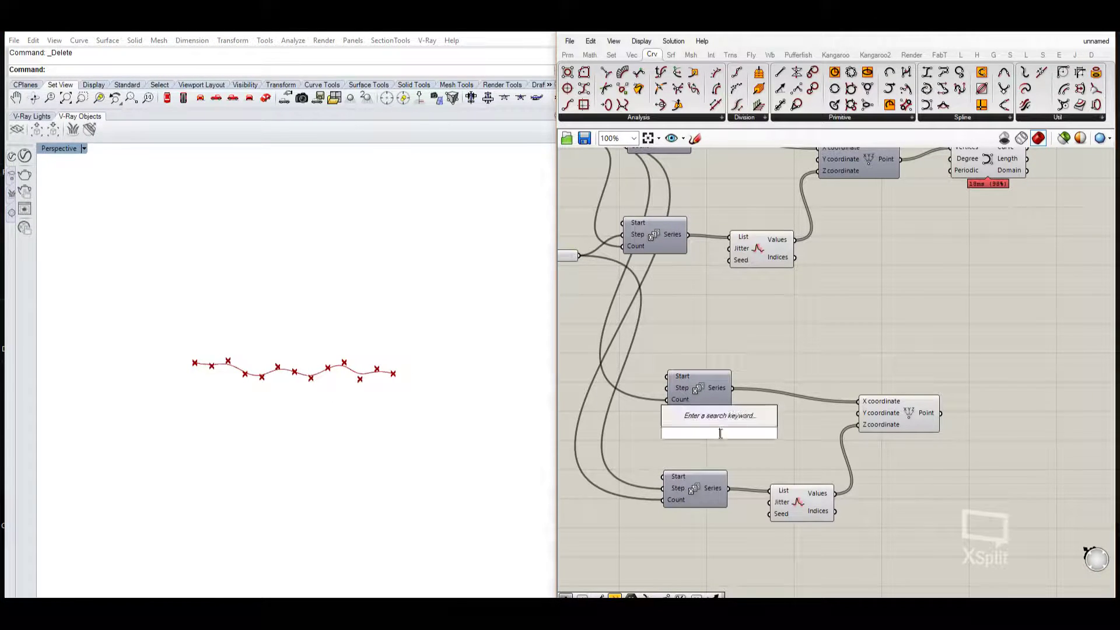
{"action": "type", "text": "11"}
{"action": "key", "text": "Return"}
{"action": "left_click_drag", "start_coordinate": [782, 433], "coordinate": [859, 413]}
{"action": "right_click_drag", "start_coordinate": [324, 354], "coordinate": [298, 337]}
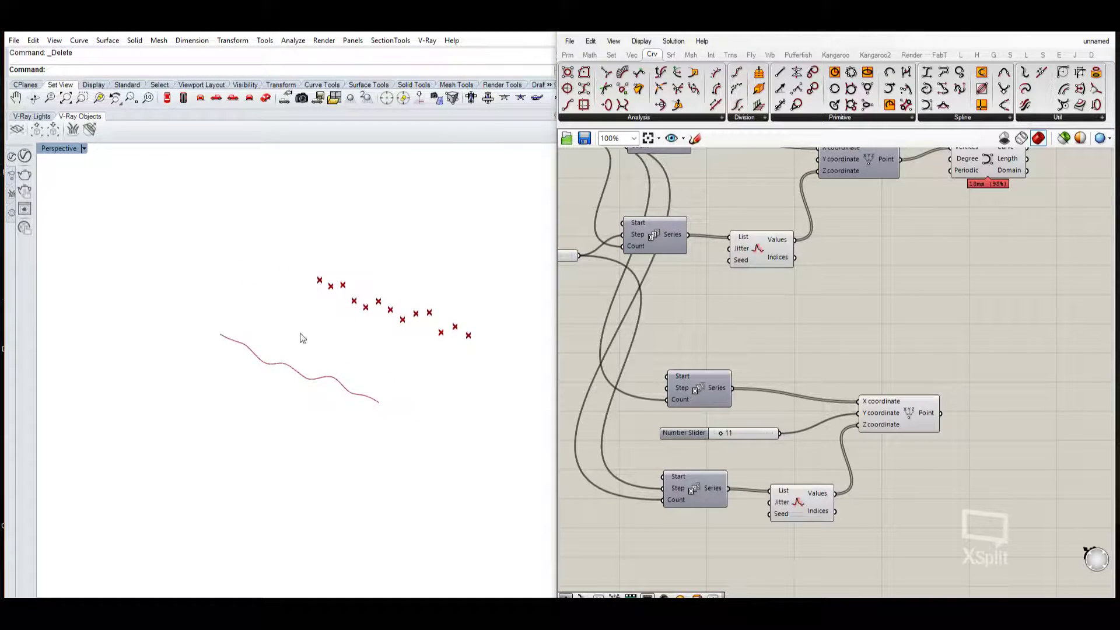
Duplicate the Nurbs Curve component and feed its Vertices from the duplicated Construct Point
{"action": "right_click_drag", "start_coordinate": [867, 342], "coordinate": [794, 381]}
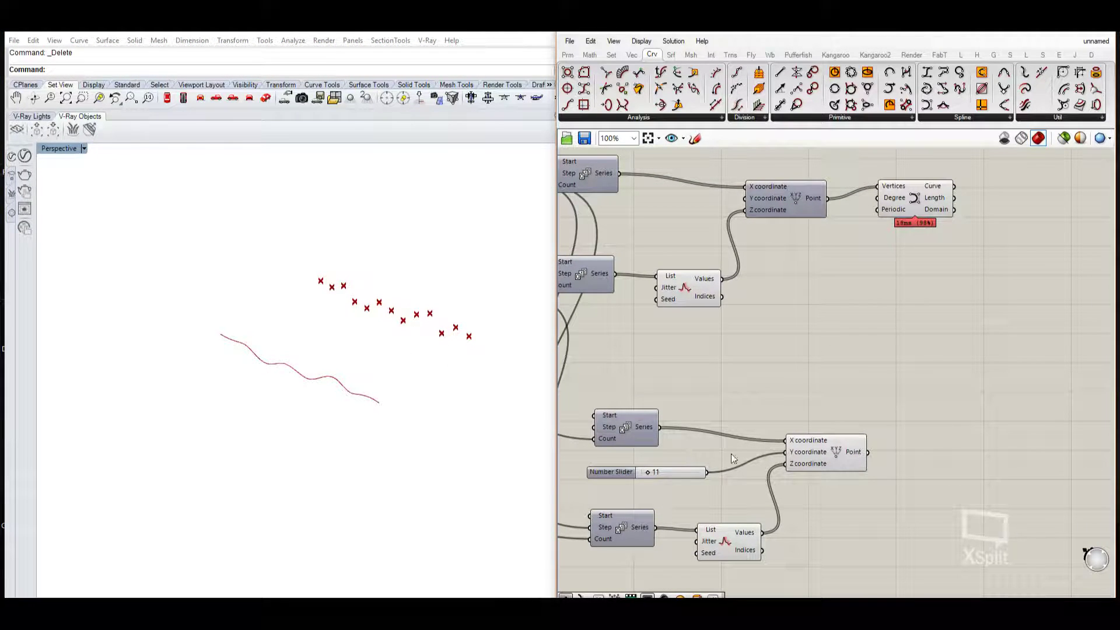
{"action": "left_click_drag", "start_coordinate": [904, 204], "coordinate": [967, 441], "text": "alt"}
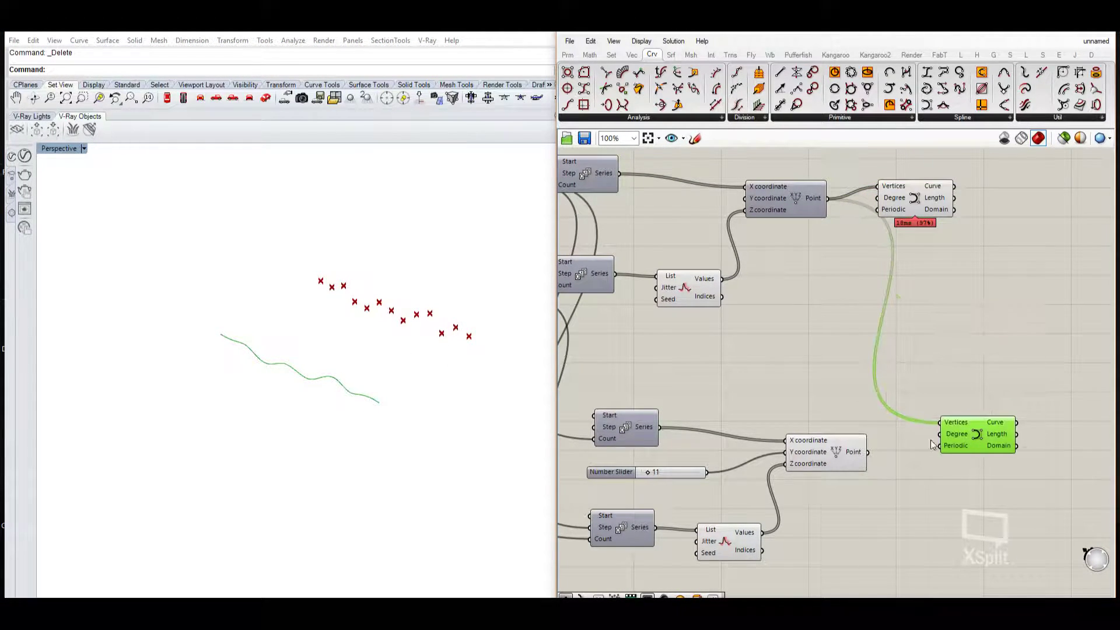
{"action": "left_click_drag", "start_coordinate": [868, 452], "coordinate": [948, 423]}
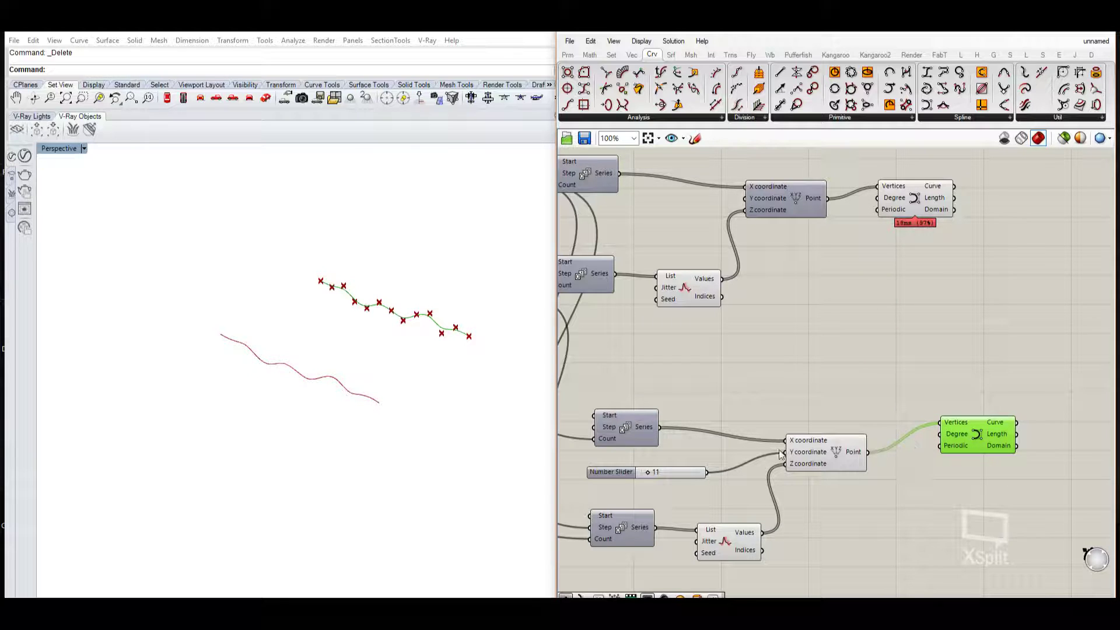
{"action": "right_click_drag", "start_coordinate": [522, 399], "coordinate": [334, 392]}
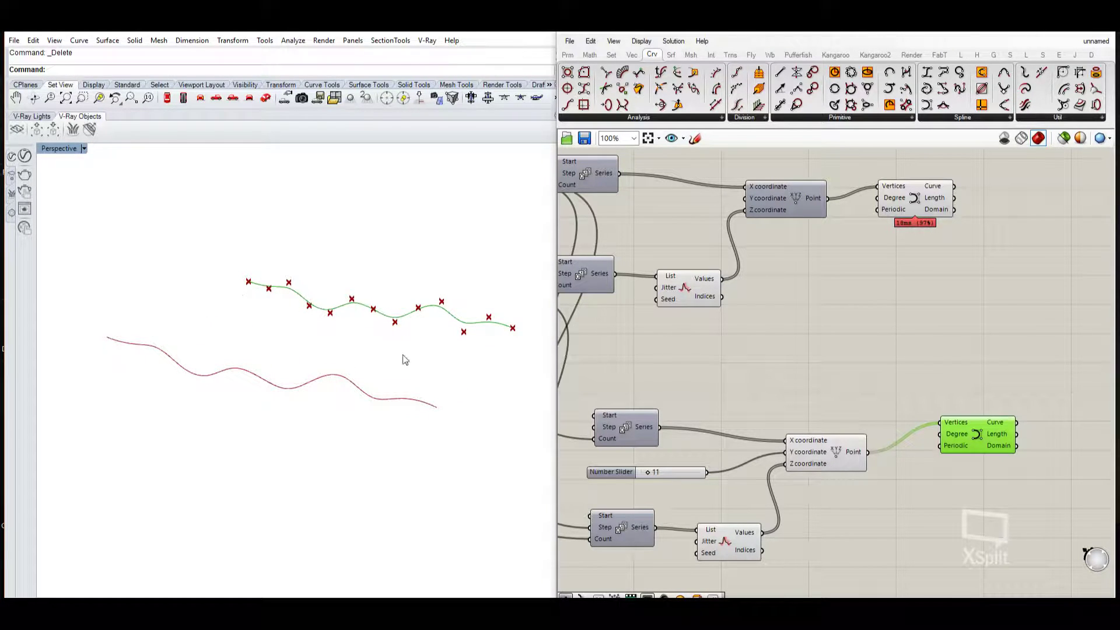
{"action": "right_click_drag", "start_coordinate": [864, 406], "coordinate": [711, 411]}
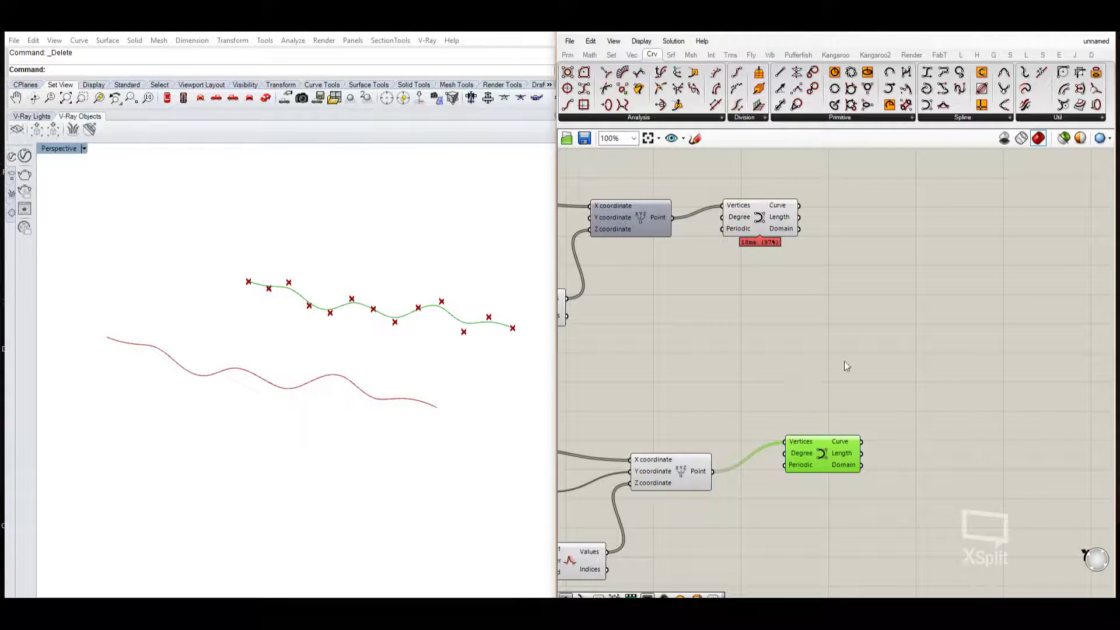
{"action": "double_click", "coordinate": [881, 355]}
{"action": "type", "text": "lo"}
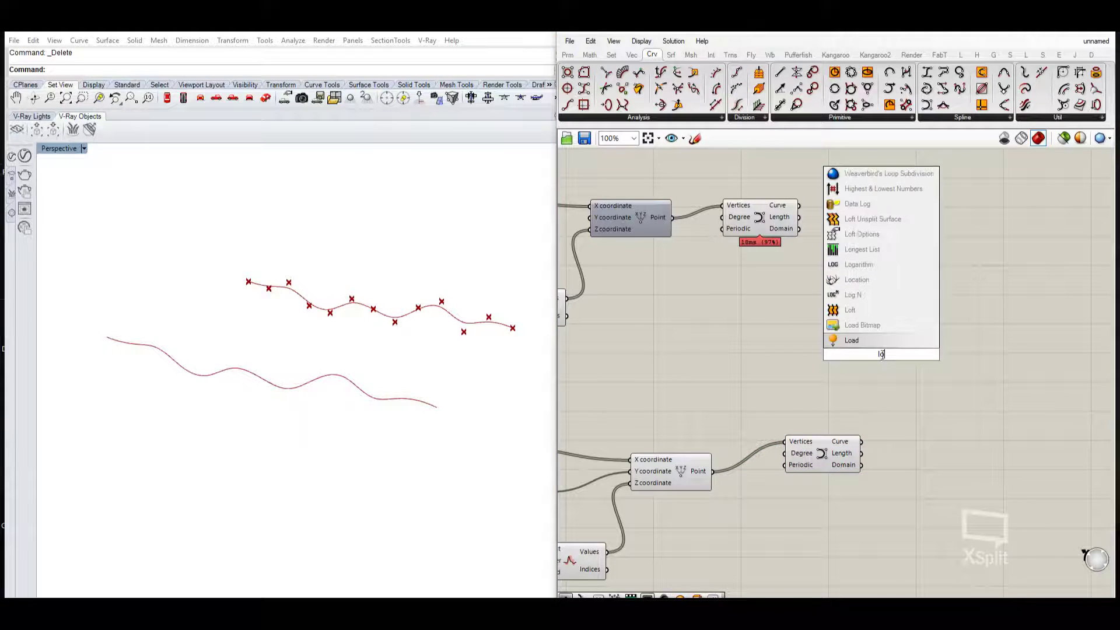
{"action": "key", "text": "Return"}
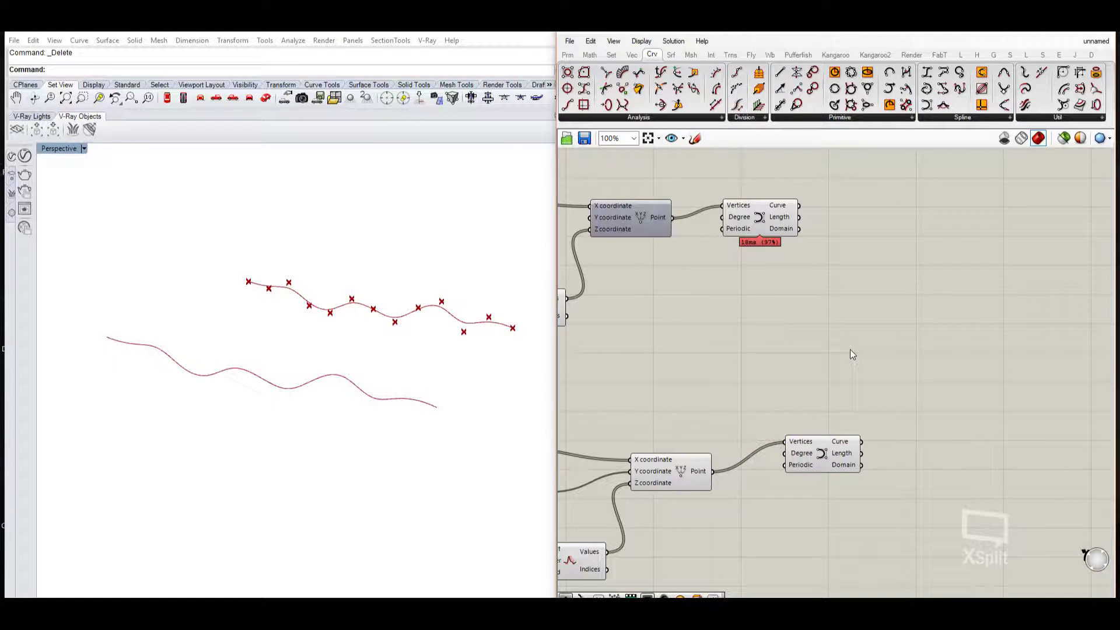
{"action": "left_click", "coordinate": [676, 476]}
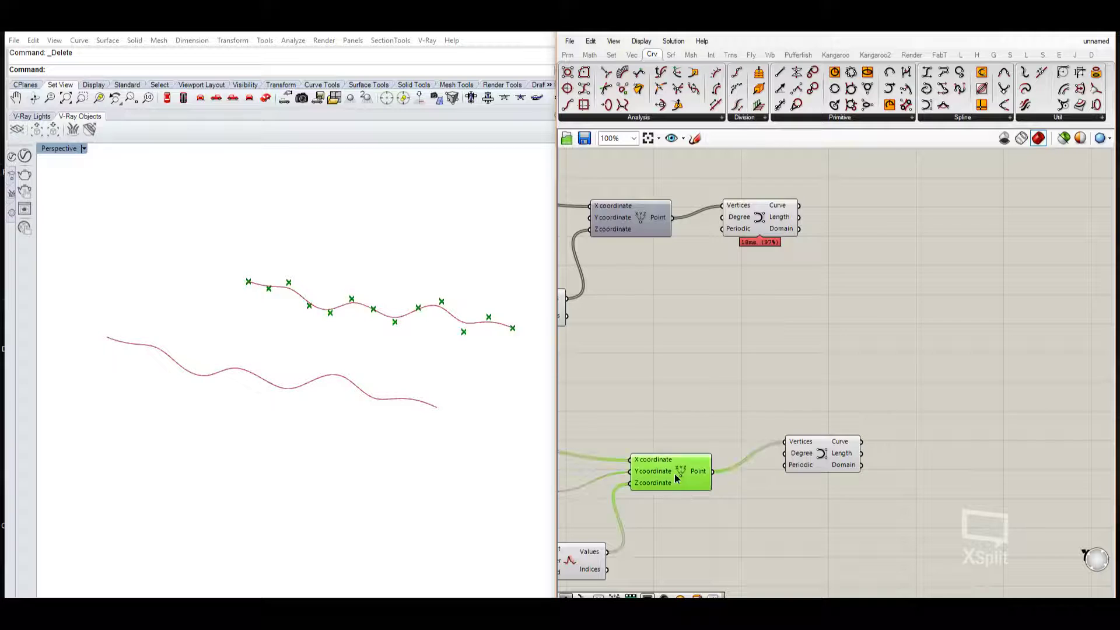
{"action": "right_click", "coordinate": [671, 467]}
{"action": "left_click", "coordinate": [642, 407]}
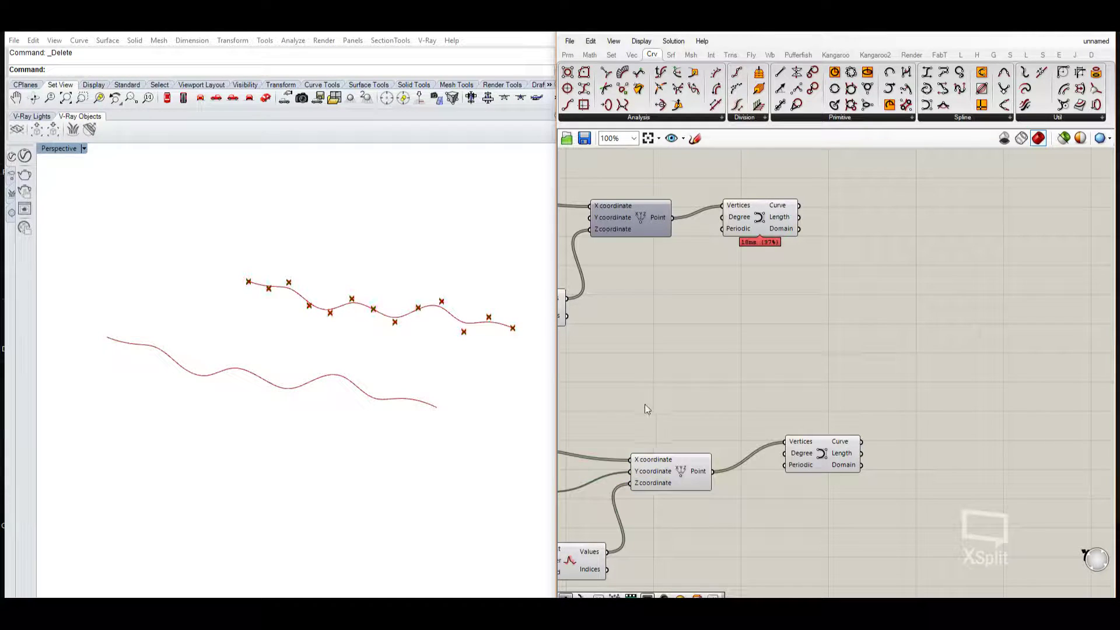
Add a number slider based on 2, connect it to the second Jitter's Seed input and set it to 6
{"action": "left_click", "coordinate": [689, 477]}
{"action": "right_click_drag", "start_coordinate": [692, 474], "coordinate": [922, 350]}
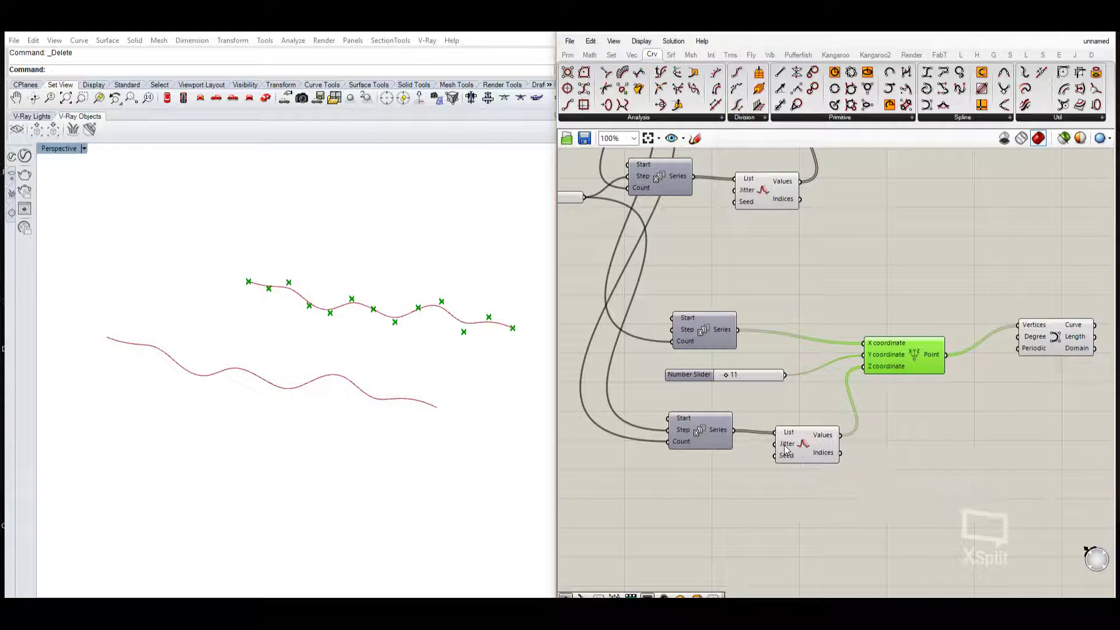
{"action": "right_click_drag", "start_coordinate": [786, 451], "coordinate": [786, 467]}
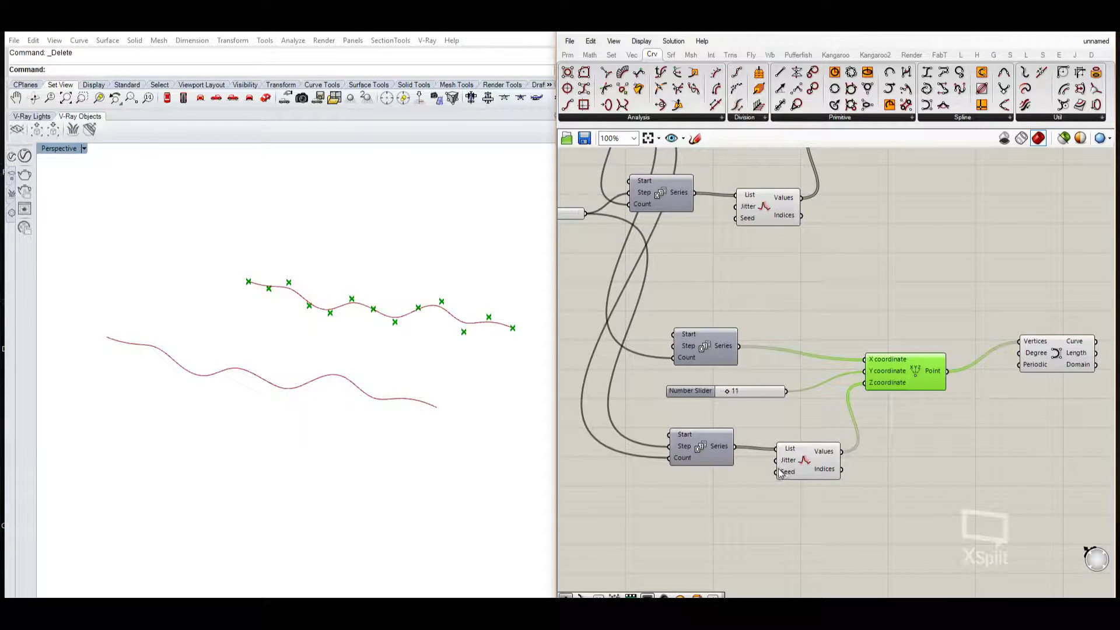
{"action": "double_click", "coordinate": [690, 500]}
{"action": "type", "text": "2"}
{"action": "key", "text": "Return"}
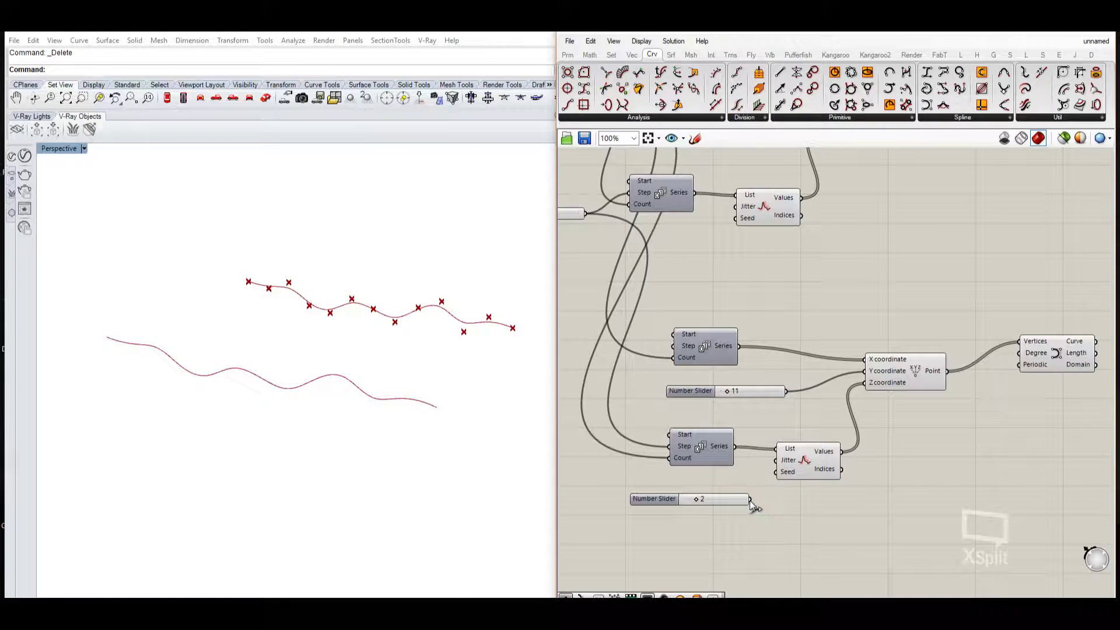
{"action": "left_click_drag", "start_coordinate": [765, 486], "coordinate": [770, 479]}
{"action": "left_click_drag", "start_coordinate": [698, 500], "coordinate": [722, 501]}
{"action": "scroll", "coordinate": [747, 428], "scroll_direction": "down", "scroll_amount": 1}
{"action": "mouse_move", "coordinate": [751, 423]}
{"action": "right_mouse_down"}
{"action": "mouse_move", "coordinate": [747, 460]}
{"action": "mouse_move", "coordinate": [754, 427]}
{"action": "right_mouse_up"}
{"action": "scroll", "coordinate": [749, 457], "scroll_direction": "up", "scroll_amount": 1}
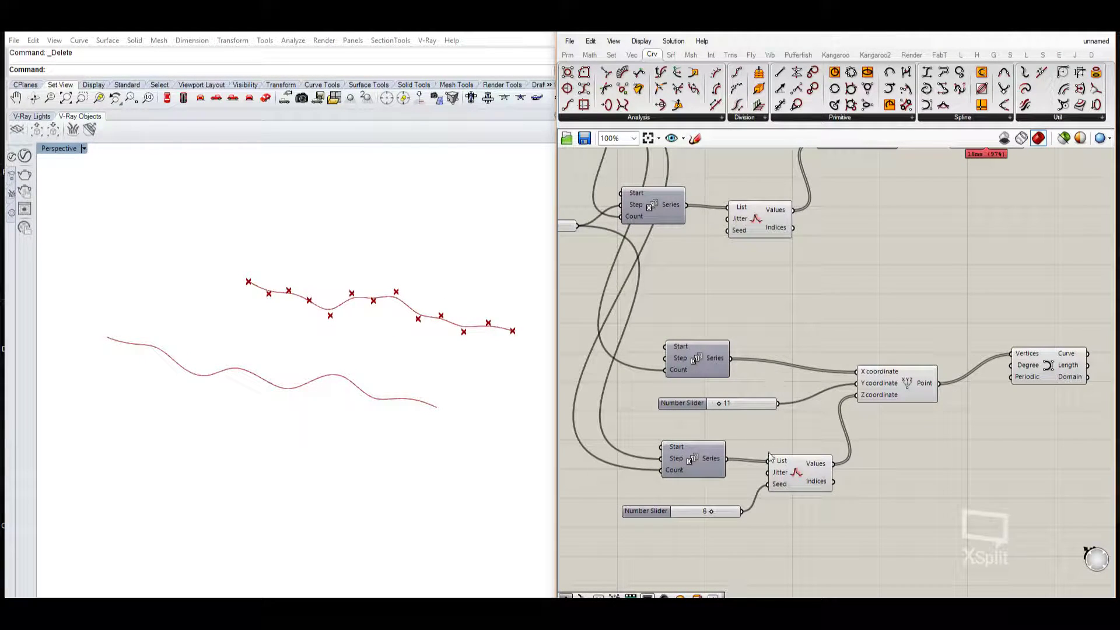
Duplicate the seed slider for the first Jitter's Seed input and set the copy to 2
{"action": "left_click", "coordinate": [723, 510]}
{"action": "key", "text": "ctrl+c"}
{"action": "key", "text": "ctrl+v"}
{"action": "left_click_drag", "start_coordinate": [730, 514], "coordinate": [728, 230]}
{"action": "left_click_drag", "start_coordinate": [677, 255], "coordinate": [655, 259]}
Shift the second Jitter component slightly farther from its Series and seed slider
{"action": "right_click_drag", "start_coordinate": [862, 266], "coordinate": [895, 221]}
{"action": "left_click_drag", "start_coordinate": [836, 437], "coordinate": [867, 448]}
{"action": "right_click_drag", "start_coordinate": [885, 369], "coordinate": [845, 423]}
{"action": "scroll", "coordinate": [841, 400], "scroll_direction": "down", "scroll_amount": 1}
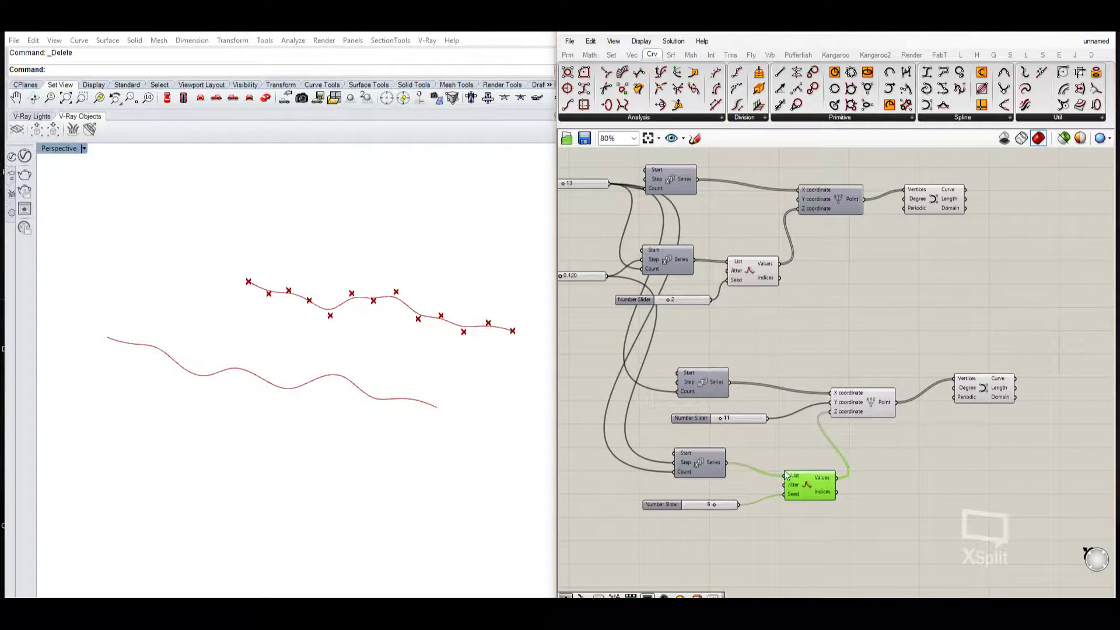
Add a number slider with the value 1 and change its rounding to floating-point (R)
{"action": "double_click", "coordinate": [598, 480]}
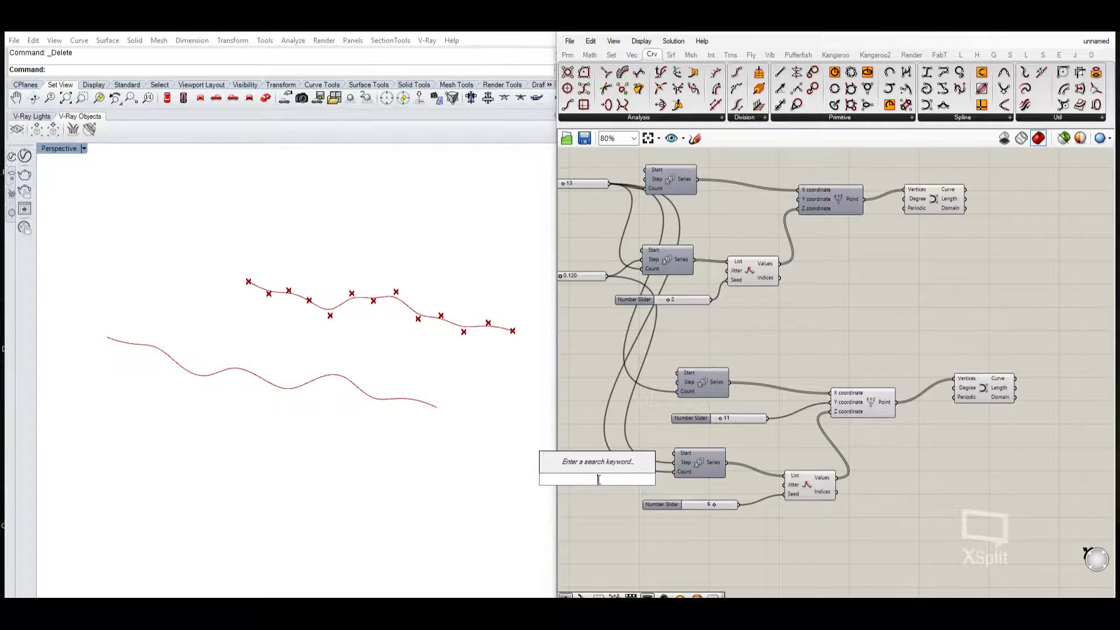
{"action": "type", "text": "1"}
{"action": "left_click", "coordinate": [617, 460]}
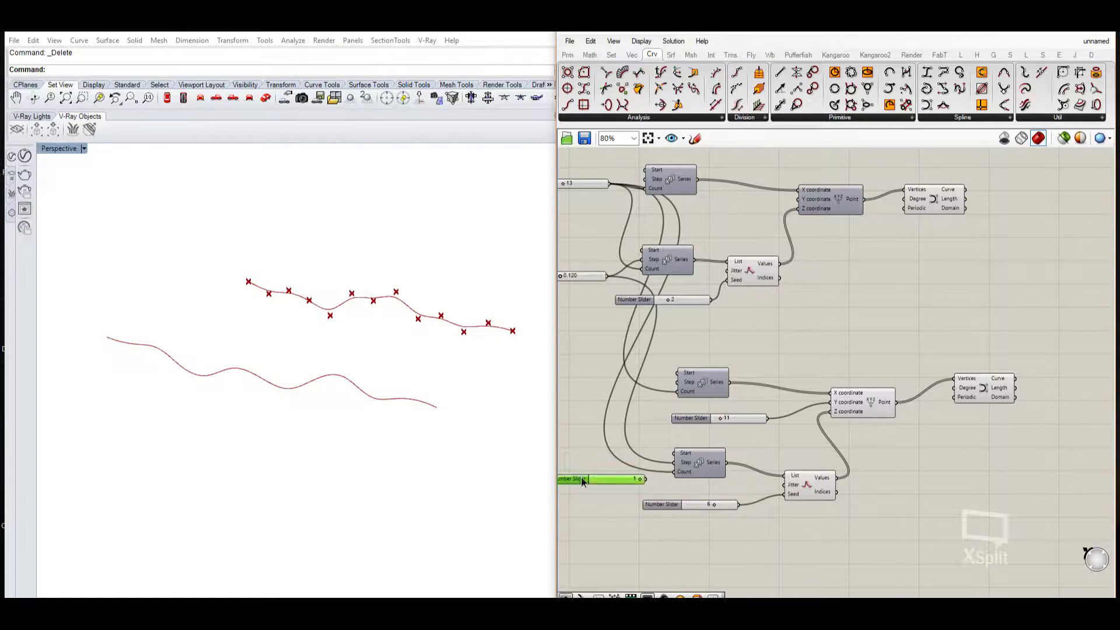
{"action": "double_click", "coordinate": [582, 481]}
{"action": "left_click", "coordinate": [574, 446]}
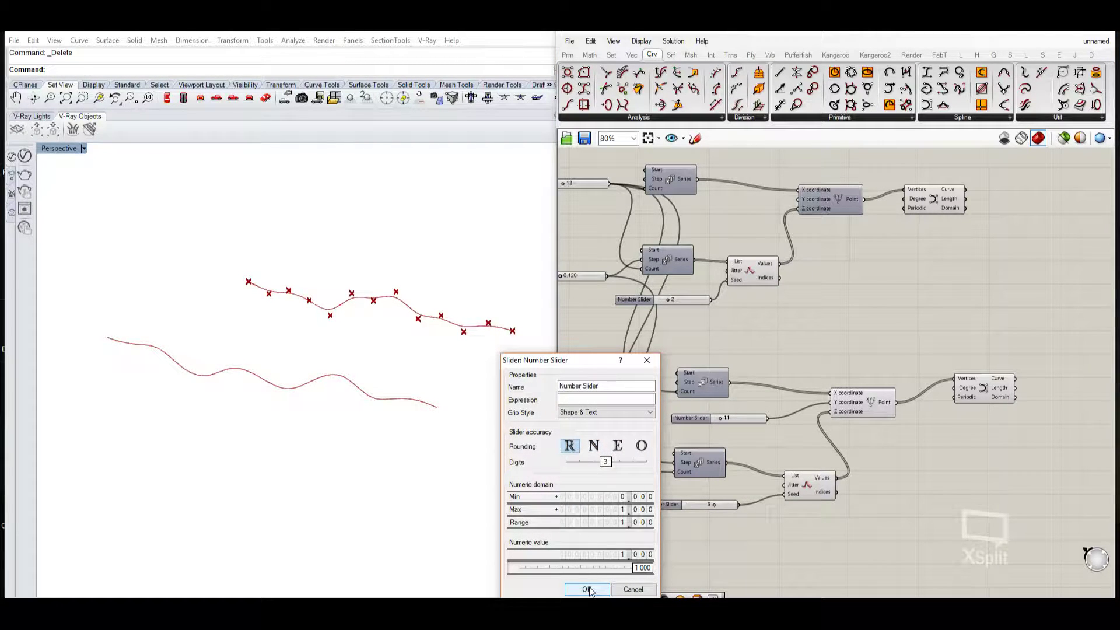
{"action": "left_click", "coordinate": [587, 590]}
Connect the 1.000 slider to the Jitter inputs of both Jitter components
{"action": "left_click_drag", "start_coordinate": [641, 479], "coordinate": [730, 272]}
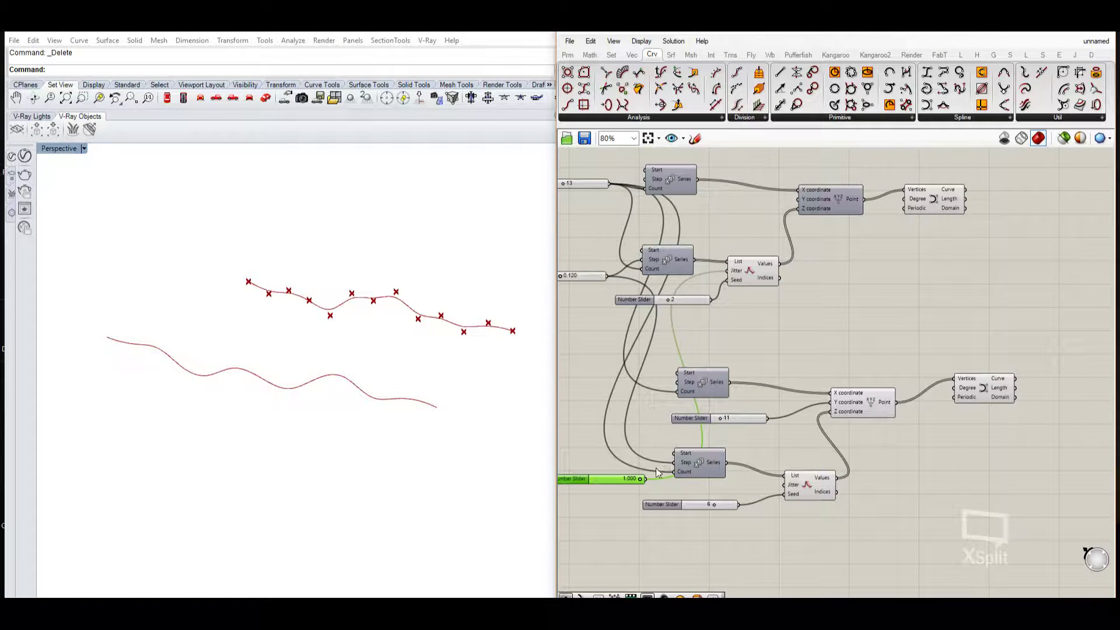
{"action": "left_click_drag", "start_coordinate": [646, 484], "coordinate": [784, 485]}
{"action": "right_click_drag", "start_coordinate": [657, 483], "coordinate": [740, 501]}
{"action": "mouse_move", "coordinate": [723, 496]}
{"action": "left_mouse_down"}
{"action": "mouse_move", "coordinate": [671, 497]}
{"action": "mouse_move", "coordinate": [750, 502]}
{"action": "mouse_move", "coordinate": [675, 498]}
{"action": "mouse_move", "coordinate": [734, 503]}
{"action": "left_mouse_up"}
Turn off the preview of the second Construct Point component
{"action": "right_click_drag", "start_coordinate": [1008, 443], "coordinate": [877, 449]}
{"action": "right_click", "coordinate": [823, 425]}
{"action": "left_click", "coordinate": [855, 446]}
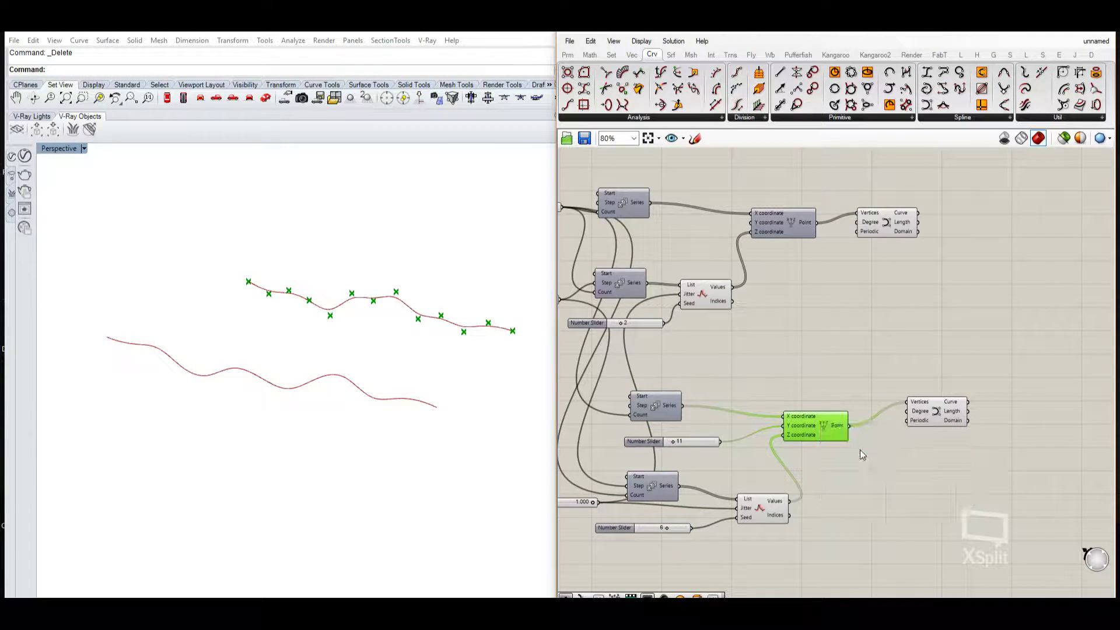
{"action": "right_click_drag", "start_coordinate": [923, 373], "coordinate": [831, 415]}
{"action": "right_click_drag", "start_coordinate": [732, 490], "coordinate": [718, 461]}
Add a Ruled Surface component and connect the first Nurbs Curve to Curve A and the second to Curve B
{"action": "double_click", "coordinate": [922, 365]}
{"action": "type", "text": "ruled"}
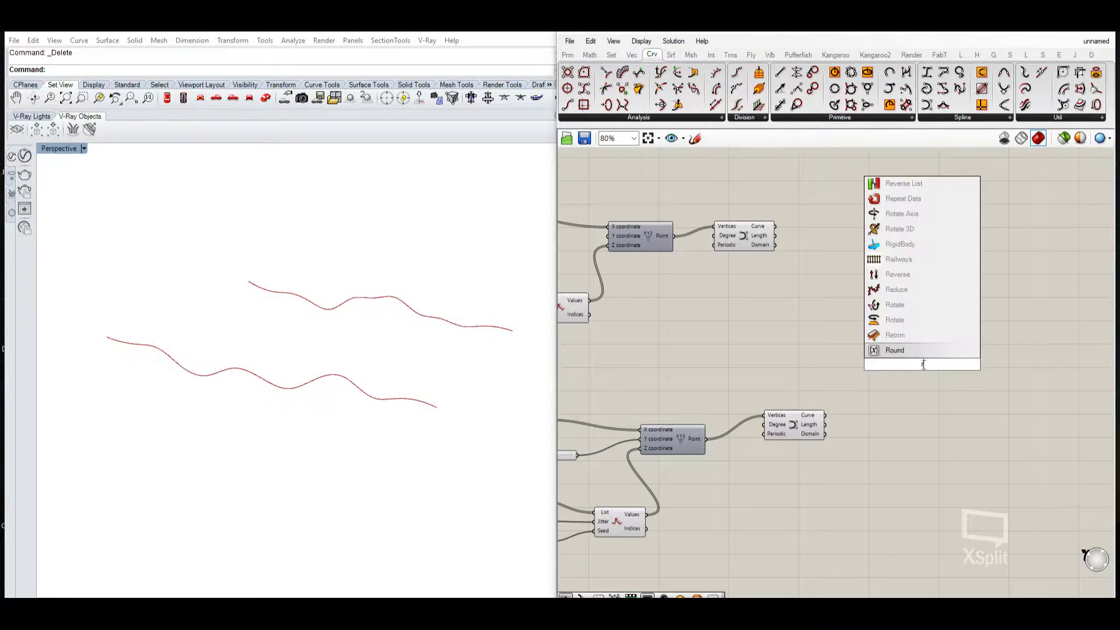
{"action": "key", "text": "Return"}
{"action": "left_click_drag", "start_coordinate": [894, 368], "coordinate": [825, 415]}
{"action": "left_click_drag", "start_coordinate": [892, 359], "coordinate": [814, 336]}
Set the seed sliders of both Jitter components to 10
{"action": "right_click_drag", "start_coordinate": [525, 356], "coordinate": [285, 384]}
{"action": "right_click_drag", "start_coordinate": [650, 426], "coordinate": [851, 390]}
{"action": "right_click_drag", "start_coordinate": [350, 408], "coordinate": [220, 373]}
{"action": "right_click_drag", "start_coordinate": [864, 409], "coordinate": [853, 428]}
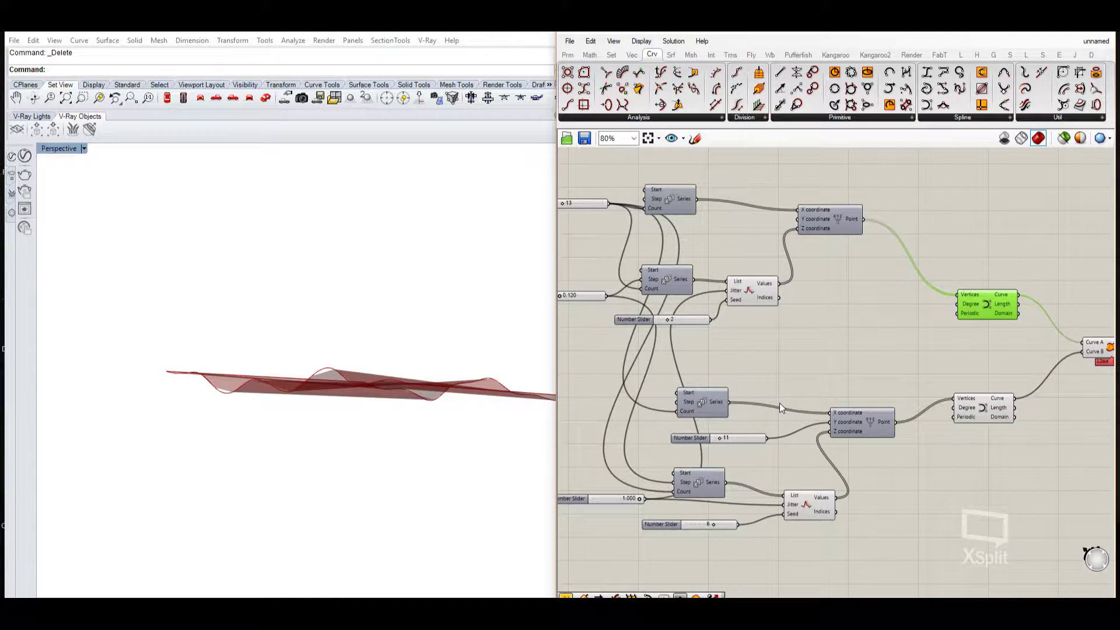
{"action": "right_click_drag", "start_coordinate": [749, 383], "coordinate": [738, 404]}
{"action": "right_click_drag", "start_coordinate": [449, 397], "coordinate": [445, 424]}
{"action": "mouse_move", "coordinate": [445, 424]}
{"action": "right_mouse_down", "text": "shift"}
{"action": "mouse_move", "coordinate": [401, 418]}
{"action": "mouse_move", "coordinate": [478, 411]}
{"action": "right_mouse_up", "text": "shift"}
{"action": "left_click_drag", "start_coordinate": [656, 342], "coordinate": [703, 344]}
{"action": "right_click_drag", "start_coordinate": [450, 379], "coordinate": [437, 337]}
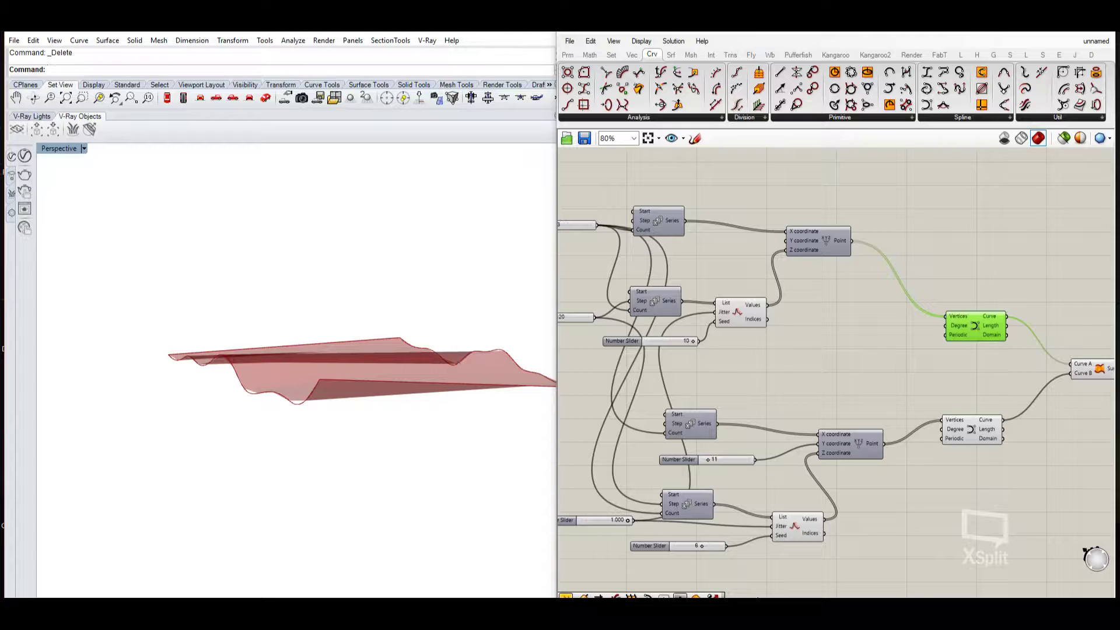
{"action": "left_click_drag", "start_coordinate": [703, 547], "coordinate": [722, 547]}
{"action": "right_click_drag", "start_coordinate": [633, 519], "coordinate": [723, 518]}
Set the Series Step slider to 0.420 and the first Jitter's seed slider to 3
{"action": "left_click_drag", "start_coordinate": [638, 320], "coordinate": [653, 318]}
{"action": "right_click_drag", "start_coordinate": [443, 333], "coordinate": [484, 362]}
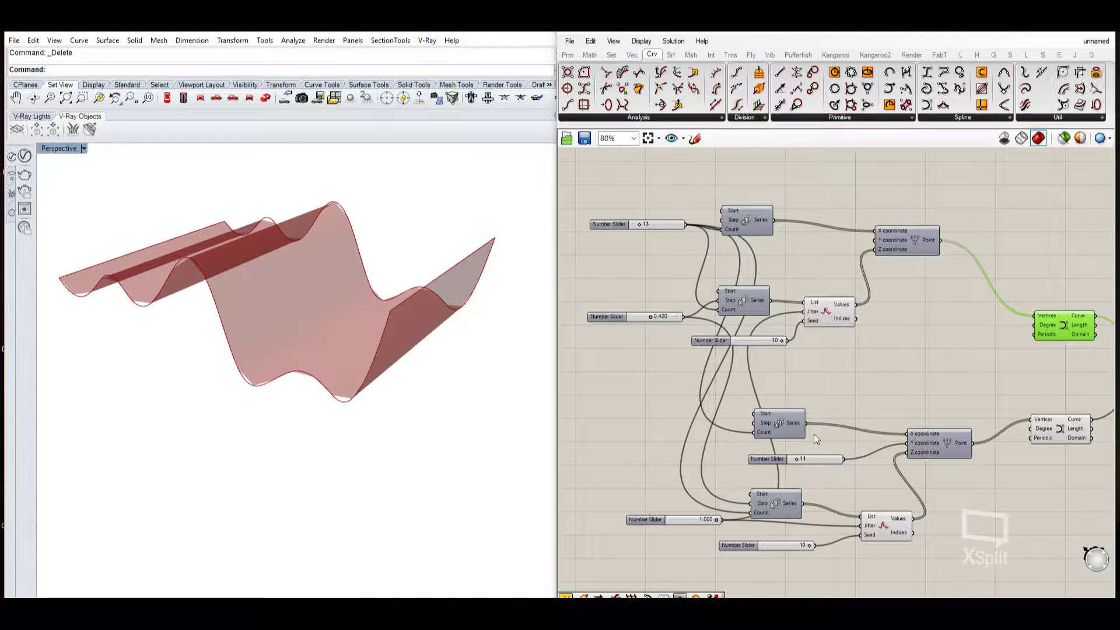
{"action": "left_click_drag", "start_coordinate": [759, 341], "coordinate": [693, 349]}
{"action": "mouse_move", "coordinate": [324, 343]}
{"action": "right_mouse_down"}
{"action": "mouse_move", "coordinate": [430, 322]}
{"action": "mouse_move", "coordinate": [262, 333]}
{"action": "mouse_move", "coordinate": [505, 373]}
{"action": "mouse_move", "coordinate": [671, 379]}
{"action": "right_mouse_up"}
{"action": "scroll", "coordinate": [974, 384], "scroll_direction": "down", "scroll_amount": 1}
{"action": "right_click_drag", "start_coordinate": [438, 330], "coordinate": [268, 317]}
{"action": "scroll", "coordinate": [700, 329], "scroll_direction": "up", "scroll_amount": 3}
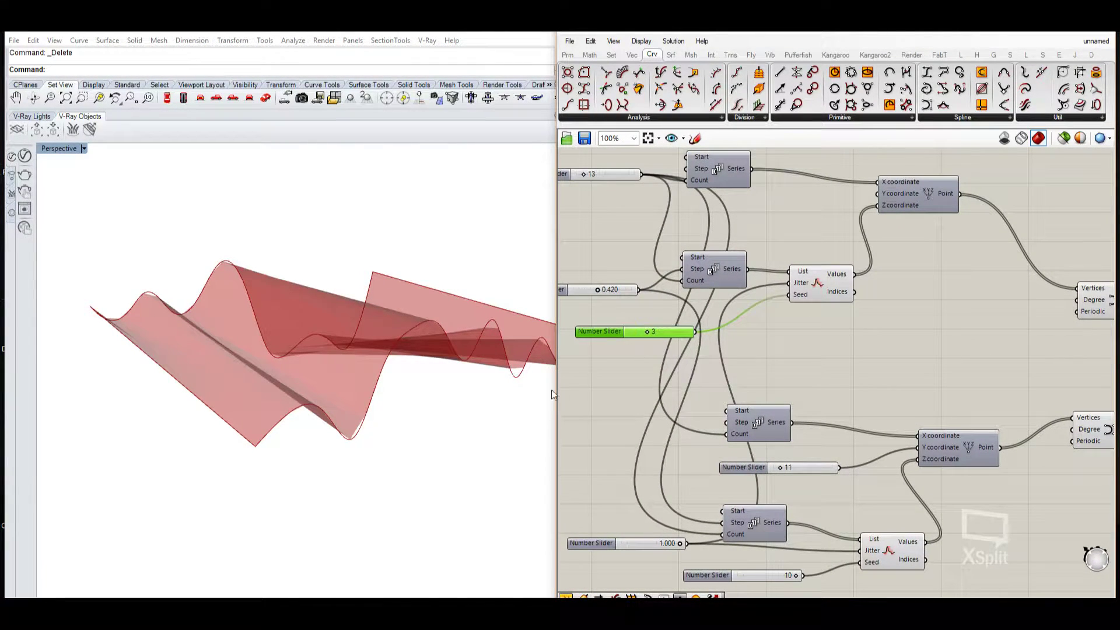
{"action": "mouse_move", "coordinate": [462, 414]}
{"action": "right_mouse_down"}
{"action": "mouse_move", "coordinate": [420, 403]}
{"action": "mouse_move", "coordinate": [380, 450]}
{"action": "mouse_move", "coordinate": [343, 418]}
{"action": "mouse_move", "coordinate": [459, 410]}
{"action": "mouse_move", "coordinate": [478, 440]}
{"action": "mouse_move", "coordinate": [340, 443]}
{"action": "mouse_move", "coordinate": [204, 374]}
{"action": "mouse_move", "coordinate": [189, 391]}
{"action": "mouse_move", "coordinate": [461, 412]}
{"action": "right_mouse_up"}
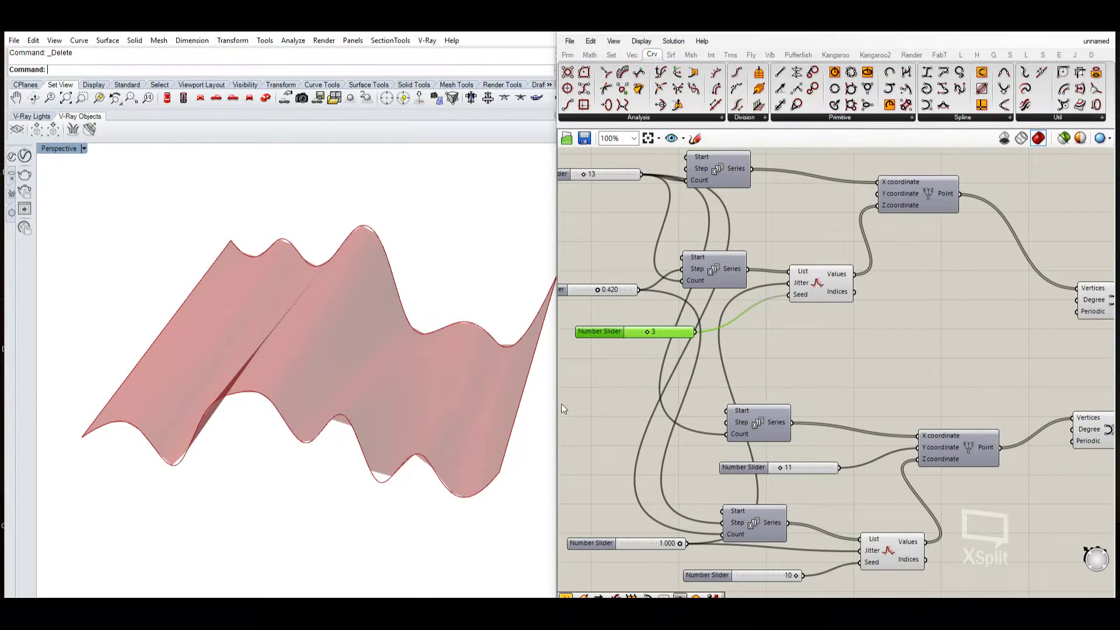
Bake the Ruled Surface output into the Rhino model
{"action": "scroll", "coordinate": [905, 387], "scroll_direction": "down", "scroll_amount": 2}
{"action": "scroll", "coordinate": [896, 379], "scroll_direction": "down", "scroll_amount": 2}
{"action": "right_click_drag", "start_coordinate": [1045, 373], "coordinate": [794, 368]}
{"action": "scroll", "coordinate": [852, 359], "scroll_direction": "up", "scroll_amount": 4}
{"action": "left_click", "coordinate": [825, 355]}
{"action": "middle_click", "coordinate": [821, 356]}
{"action": "left_click", "coordinate": [843, 379]}
Select the baked surface in the Perspective viewport and move it clear of the Grasshopper preview
{"action": "scroll", "coordinate": [475, 388], "scroll_direction": "down", "scroll_amount": 3}
{"action": "left_click", "coordinate": [407, 348]}
{"action": "scroll", "coordinate": [408, 347], "scroll_direction": "down", "scroll_amount": 4}
{"action": "left_click_drag", "start_coordinate": [407, 344], "coordinate": [534, 285]}
Lower the second Jitter's seed and raise the first Jitter's seed to generate a different wavy surface
{"action": "left_click", "coordinate": [721, 408]}
{"action": "right_click_drag", "start_coordinate": [731, 404], "coordinate": [1113, 357]}
{"action": "left_click", "coordinate": [417, 452]}
{"action": "scroll", "coordinate": [450, 405], "scroll_direction": "up", "scroll_amount": 2}
{"action": "right_click_drag", "start_coordinate": [451, 405], "coordinate": [408, 420], "text": "shift"}
{"action": "right_click_drag", "start_coordinate": [701, 427], "coordinate": [787, 415]}
{"action": "scroll", "coordinate": [686, 458], "scroll_direction": "down", "scroll_amount": 1}
{"action": "right_click_drag", "start_coordinate": [686, 458], "coordinate": [798, 445]}
{"action": "scroll", "coordinate": [736, 453], "scroll_direction": "up", "scroll_amount": 2}
{"action": "left_click_drag", "start_coordinate": [879, 537], "coordinate": [805, 544]}
{"action": "right_click_drag", "start_coordinate": [762, 329], "coordinate": [808, 414]}
{"action": "left_click_drag", "start_coordinate": [696, 244], "coordinate": [740, 244]}
{"action": "scroll", "coordinate": [953, 286], "scroll_direction": "down", "scroll_amount": 2}
Bake the regenerated Ruled Surface as a second surface in the Rhino model
{"action": "right_click_drag", "start_coordinate": [954, 286], "coordinate": [778, 296]}
{"action": "left_click", "coordinate": [942, 319]}
{"action": "right_click", "coordinate": [942, 319]}
{"action": "left_click", "coordinate": [982, 373]}
{"action": "left_click", "coordinate": [992, 484]}
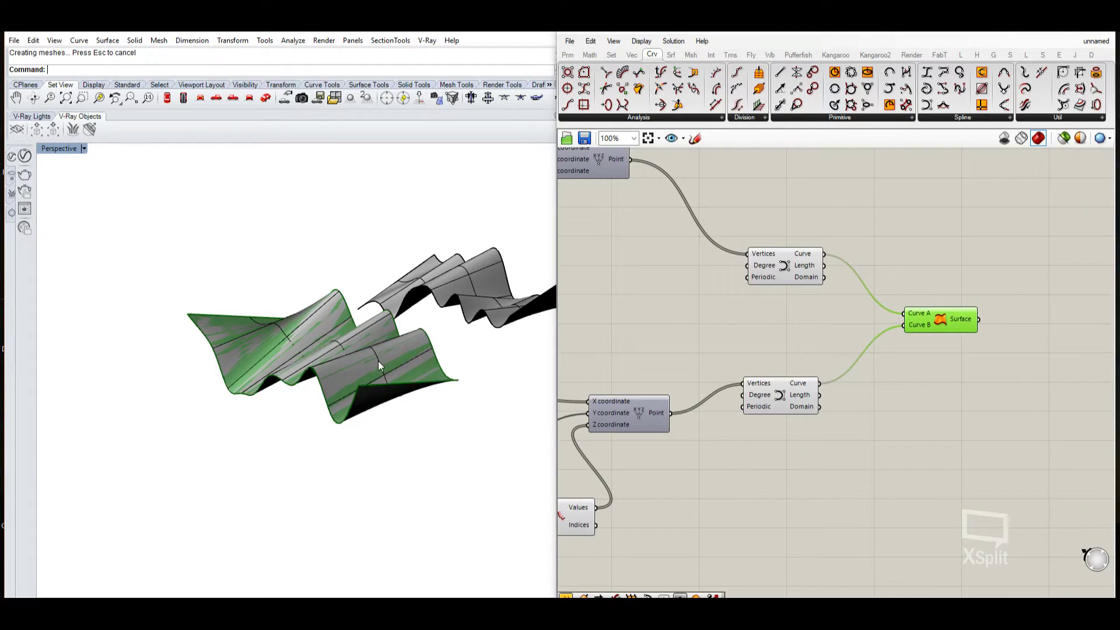
Move the second baked surface away from the preview in the Perspective viewport and compare the surface variations
{"action": "scroll", "coordinate": [378, 362], "scroll_direction": "down", "scroll_amount": 6}
{"action": "left_click", "coordinate": [378, 362]}
{"action": "left_click_drag", "start_coordinate": [377, 344], "coordinate": [521, 260]}
{"action": "left_click", "coordinate": [470, 363]}
{"action": "right_click_drag", "start_coordinate": [470, 363], "coordinate": [429, 388]}
{"action": "right_click_drag", "start_coordinate": [371, 357], "coordinate": [470, 375]}
{"action": "scroll", "coordinate": [246, 353], "scroll_direction": "up", "scroll_amount": 5}
{"action": "right_click_drag", "start_coordinate": [247, 353], "coordinate": [312, 356], "text": "shift"}
{"action": "scroll", "coordinate": [307, 359], "scroll_direction": "down", "scroll_amount": 3}
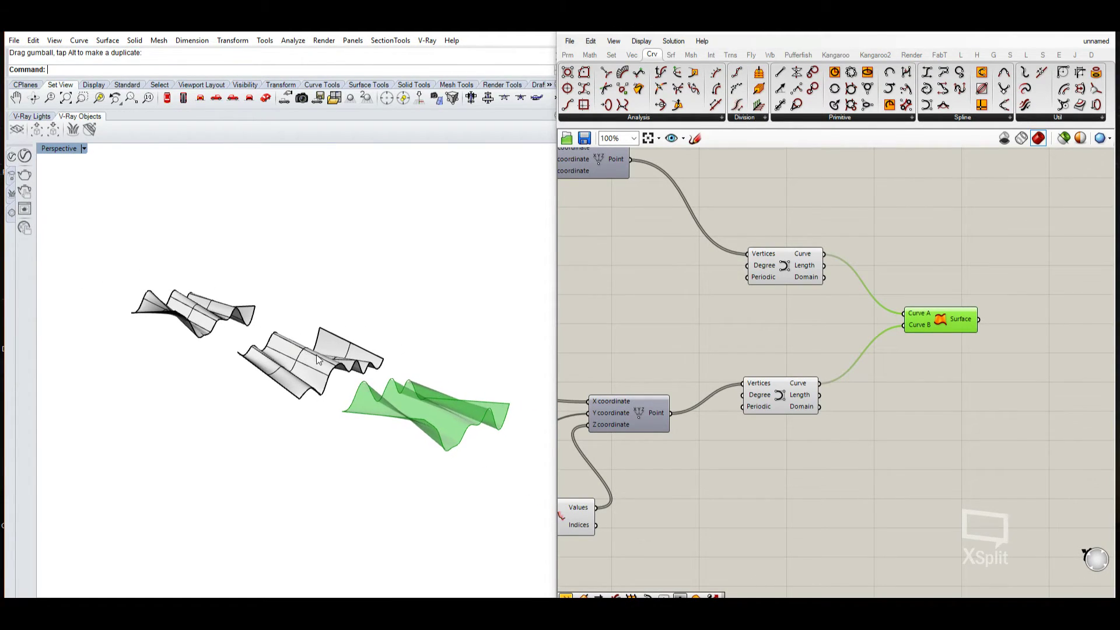